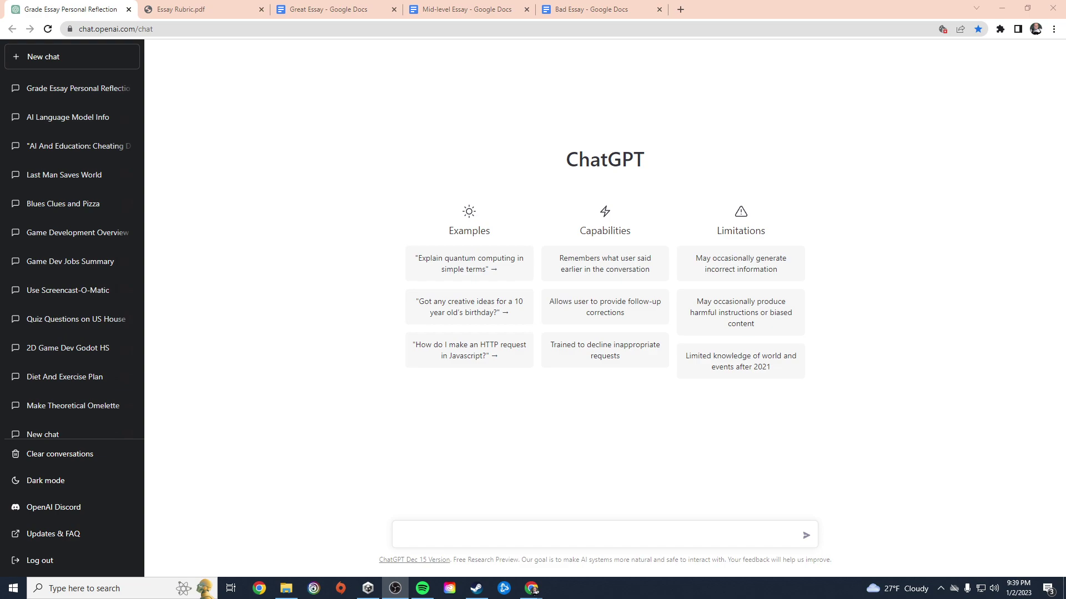
- Look over the Essay Rubric PDF's grading table of five traits scored 4 to 1
{"action": "left_click", "coordinate": [214, 8]}
{"action": "scroll", "coordinate": [491, 274], "scroll_direction": "up", "scroll_amount": 2}
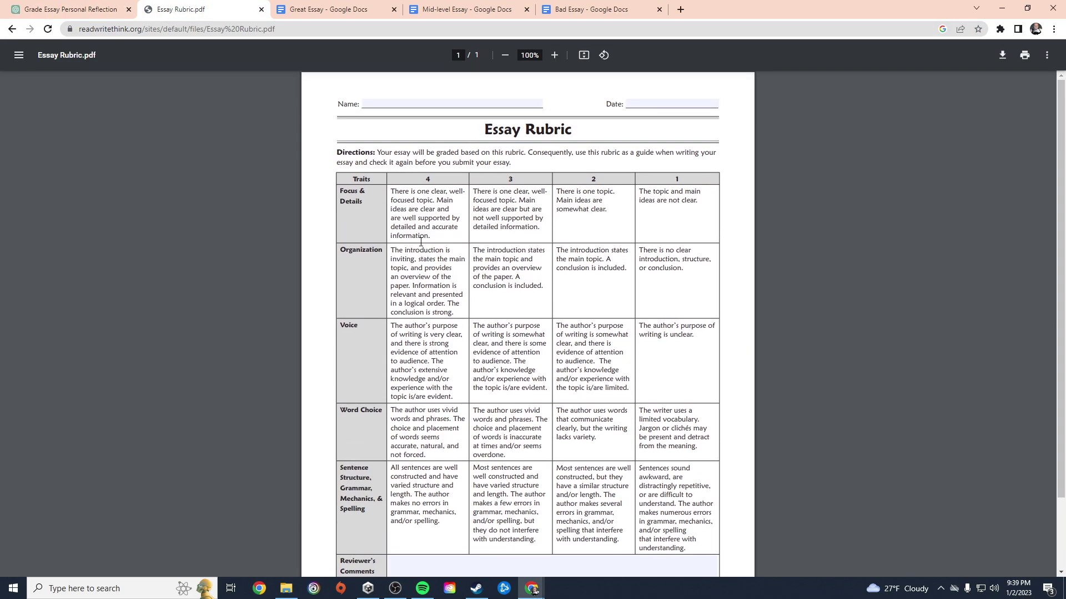
{"action": "scroll", "coordinate": [523, 355], "scroll_direction": "down", "scroll_amount": 2}
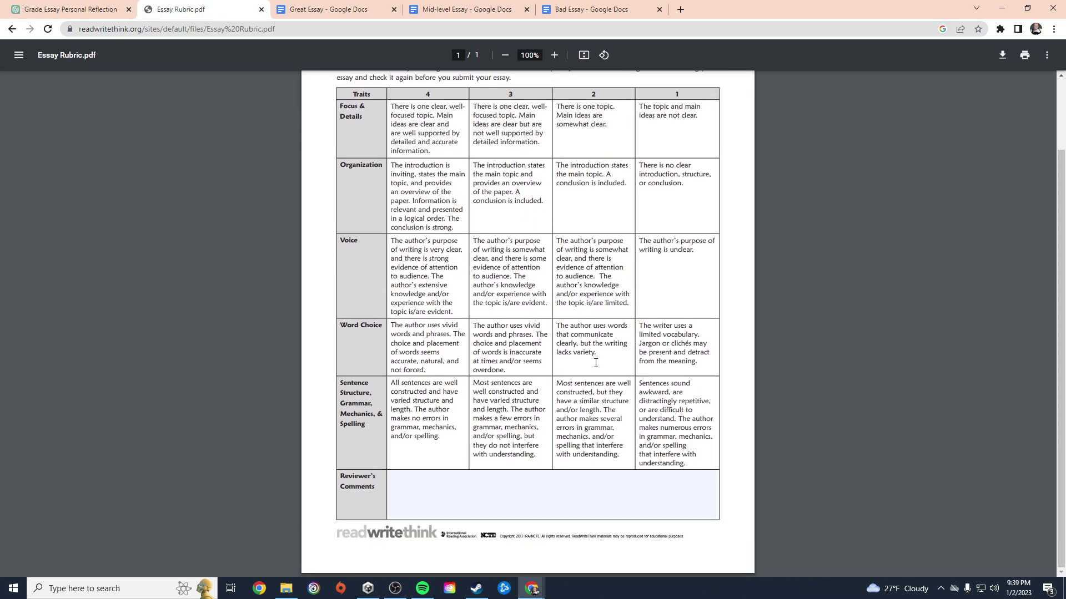
{"action": "scroll", "coordinate": [587, 379], "scroll_direction": "up", "scroll_amount": 2}
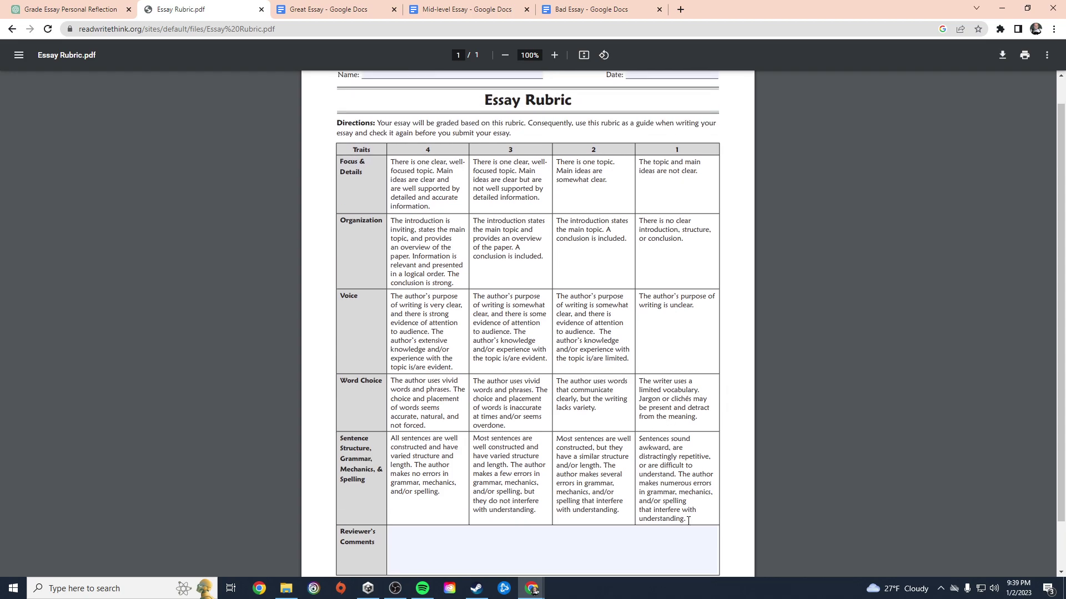
{"action": "left_click_drag", "start_coordinate": [688, 521], "coordinate": [349, 161]}
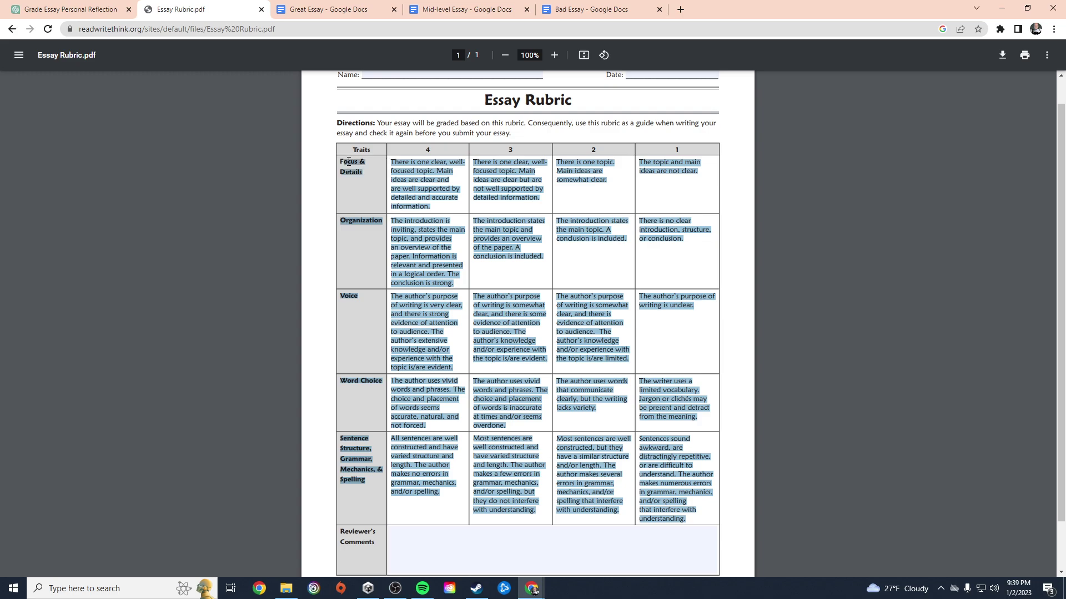
{"action": "left_click", "coordinate": [805, 265]}
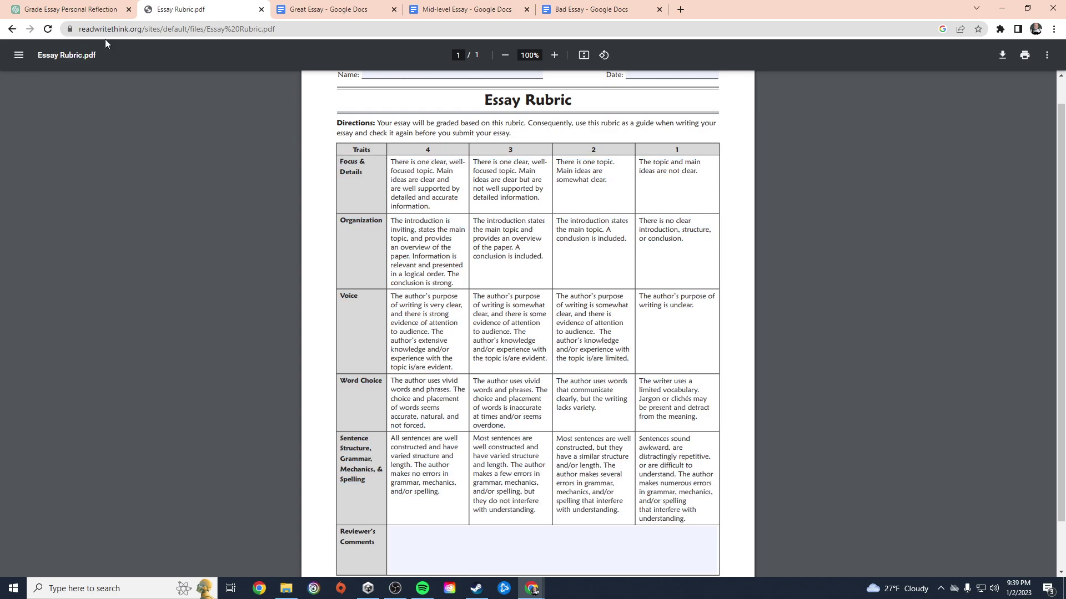
{"action": "left_click", "coordinate": [311, 9]}
{"action": "left_click", "coordinate": [469, 10]}
{"action": "left_click", "coordinate": [578, 10]}
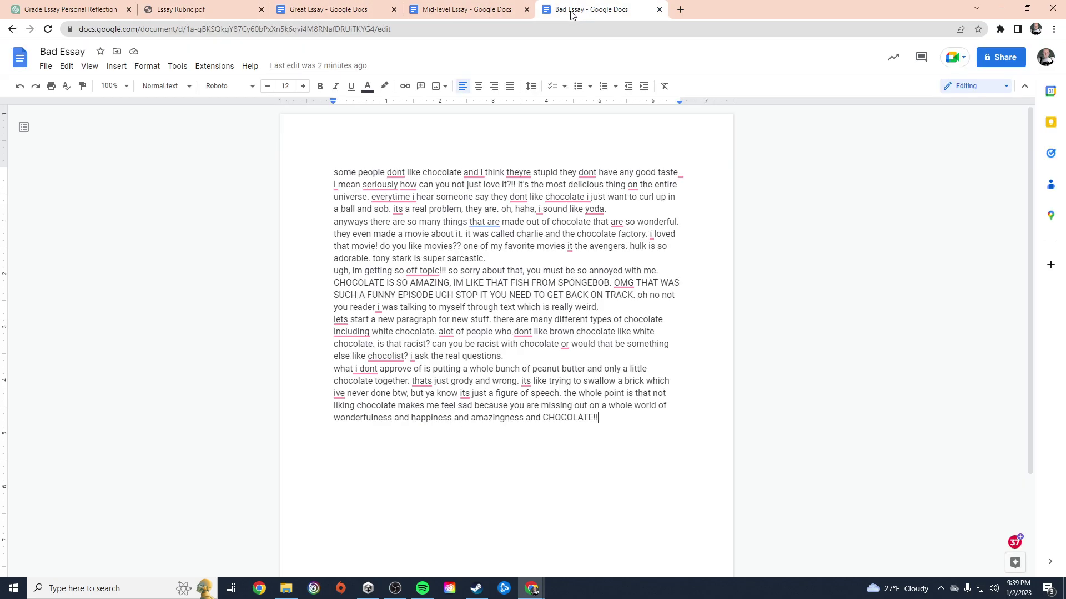
{"action": "left_click", "coordinate": [318, 7]}
{"action": "scroll", "coordinate": [502, 391], "scroll_direction": "down", "scroll_amount": 20}
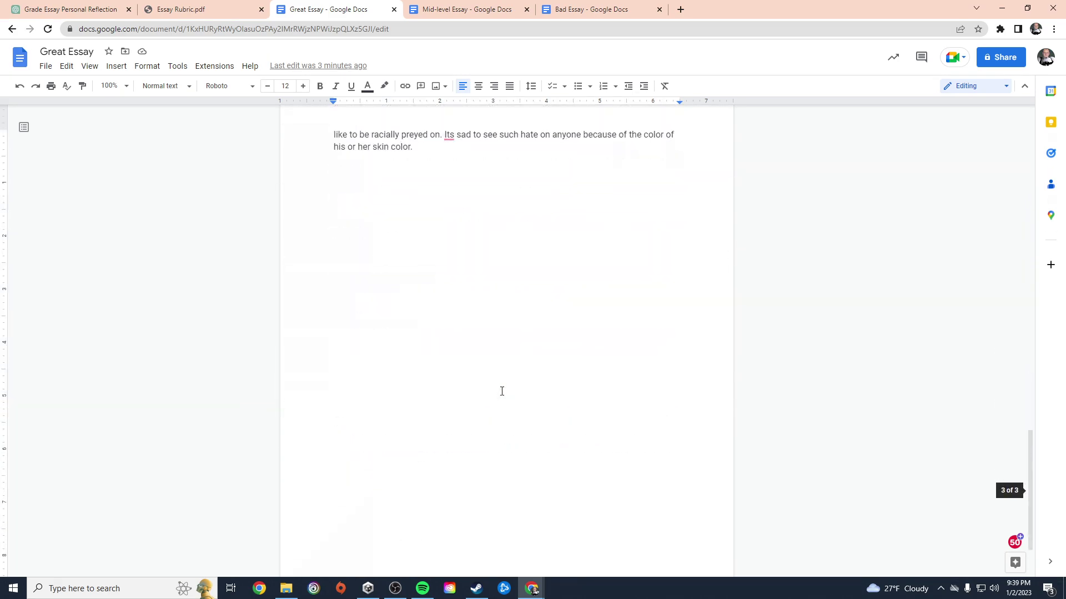
{"action": "scroll", "coordinate": [502, 391], "scroll_direction": "up", "scroll_amount": 20}
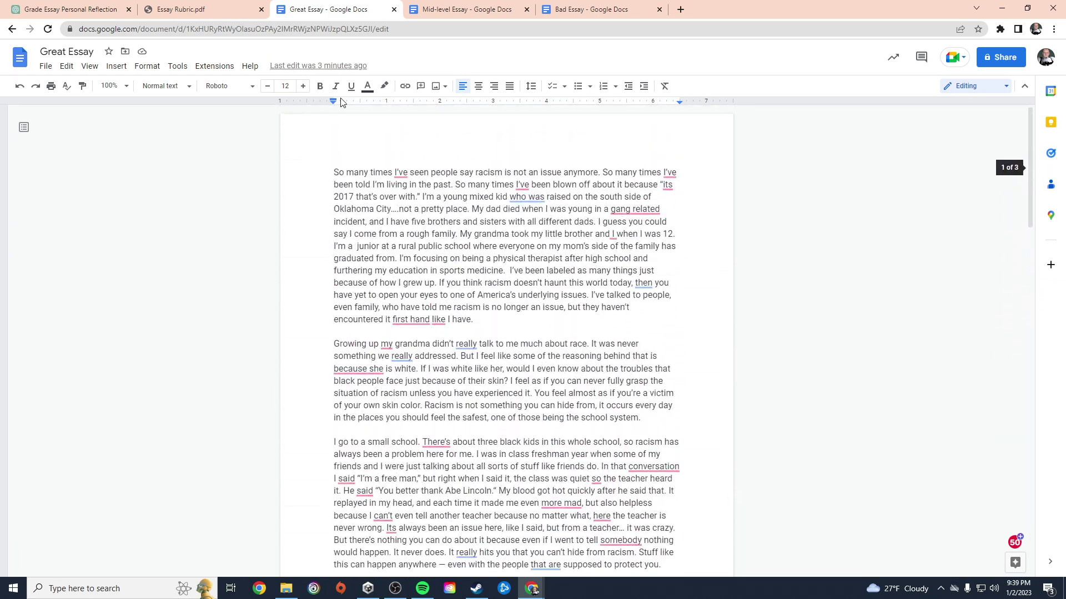
{"action": "left_click", "coordinate": [460, 7]}
{"action": "scroll", "coordinate": [534, 295], "scroll_direction": "down", "scroll_amount": 3}
{"action": "scroll", "coordinate": [539, 322], "scroll_direction": "up", "scroll_amount": 3}
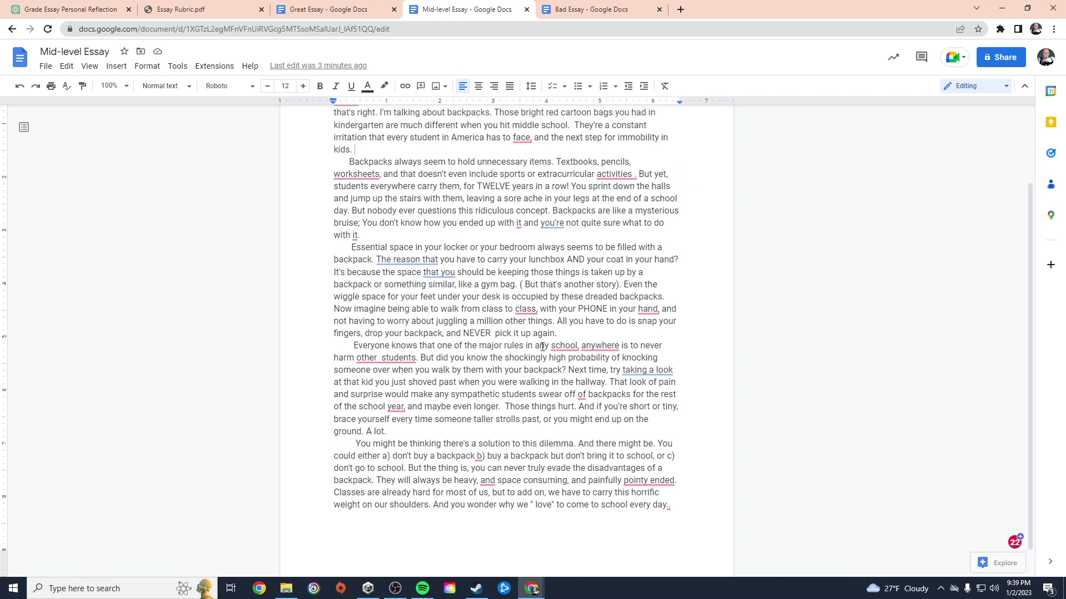
{"action": "scroll", "coordinate": [542, 347], "scroll_direction": "down", "scroll_amount": 1}
{"action": "scroll", "coordinate": [543, 347], "scroll_direction": "down", "scroll_amount": 1}
{"action": "scroll", "coordinate": [502, 349], "scroll_direction": "up", "scroll_amount": 2}
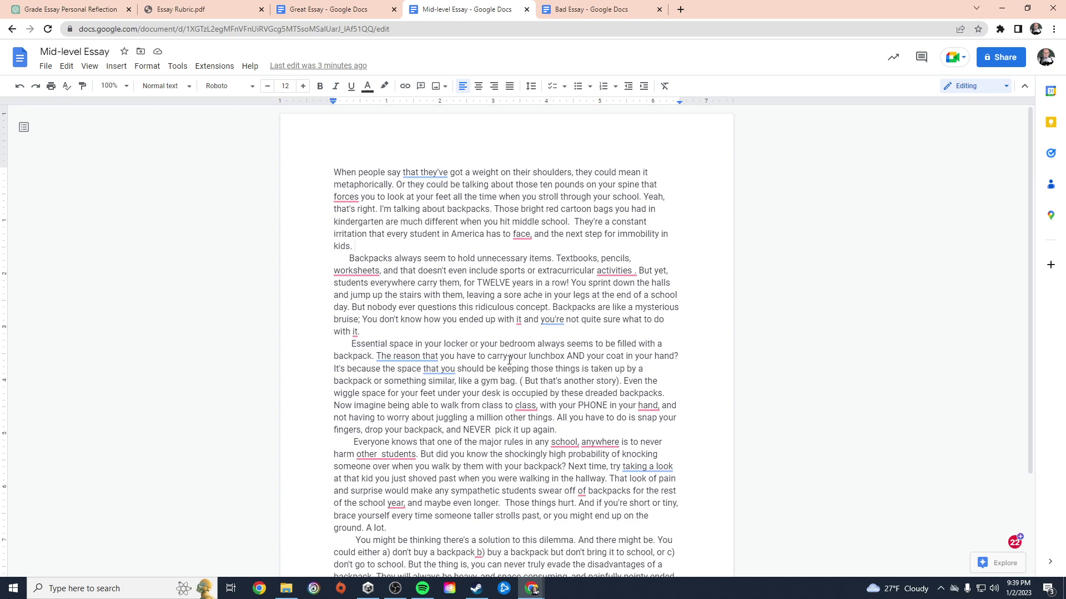
{"action": "scroll", "coordinate": [493, 357], "scroll_direction": "down", "scroll_amount": 3}
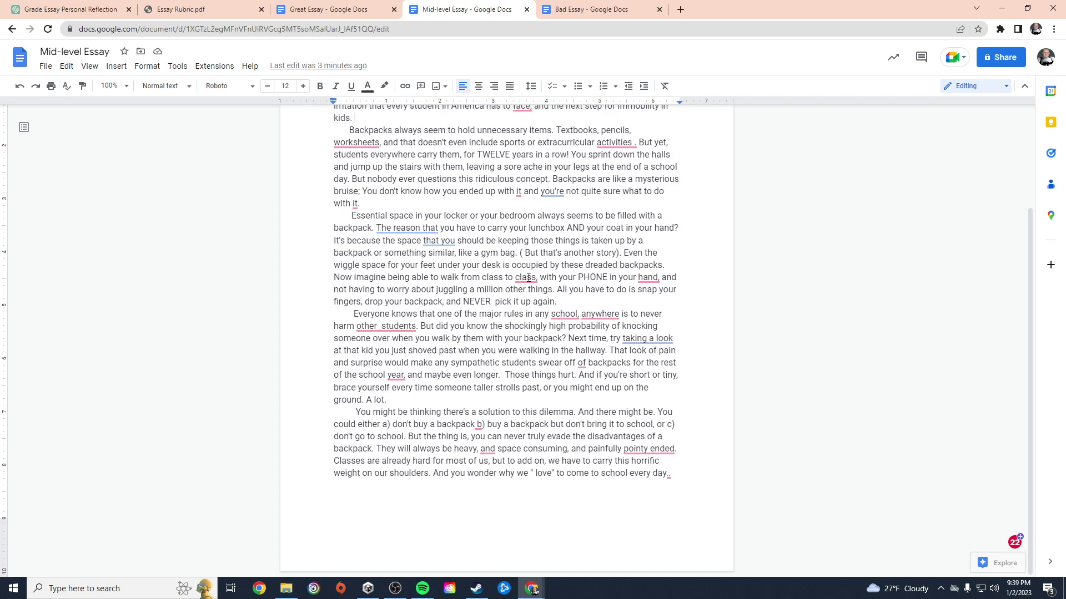
{"action": "scroll", "coordinate": [528, 277], "scroll_direction": "up", "scroll_amount": 3}
{"action": "scroll", "coordinate": [499, 358], "scroll_direction": "down", "scroll_amount": 3}
{"action": "left_click", "coordinate": [587, 10]}
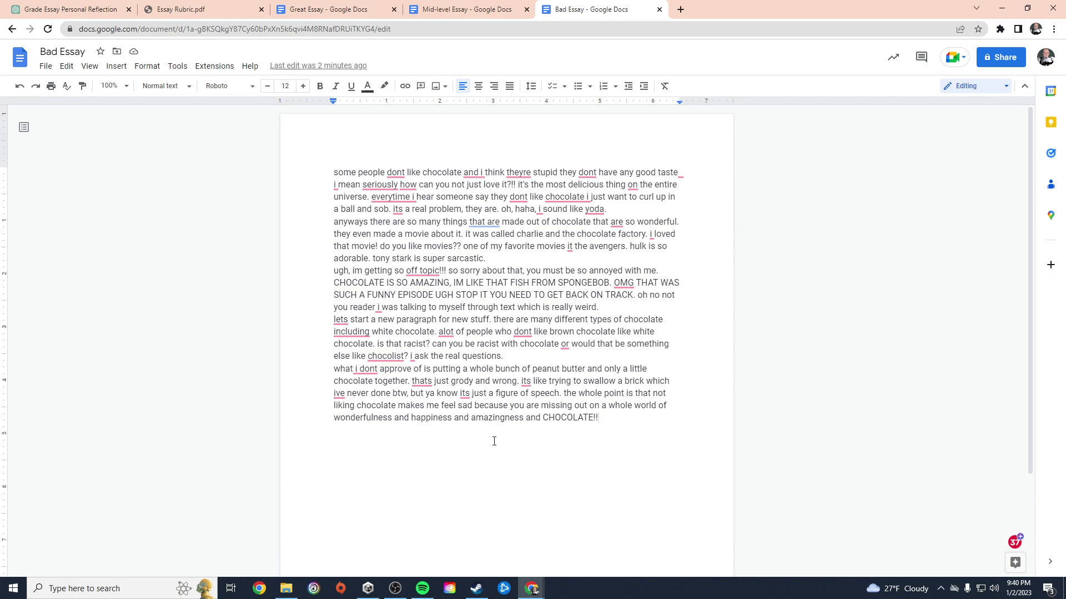
{"action": "left_click_drag", "start_coordinate": [451, 382], "coordinate": [474, 383]}
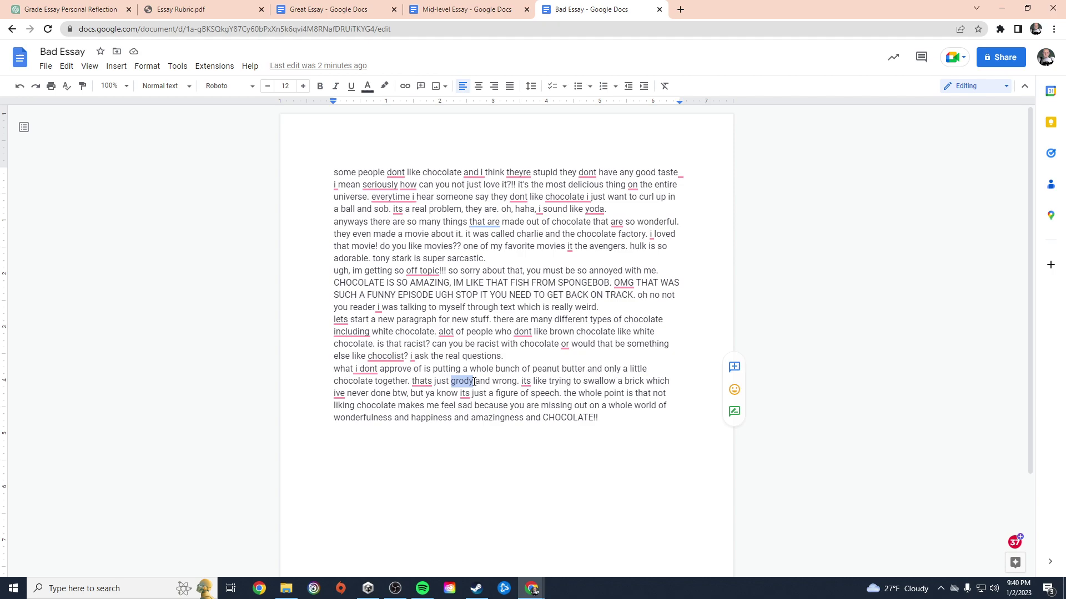
{"action": "left_click", "coordinate": [607, 339]}
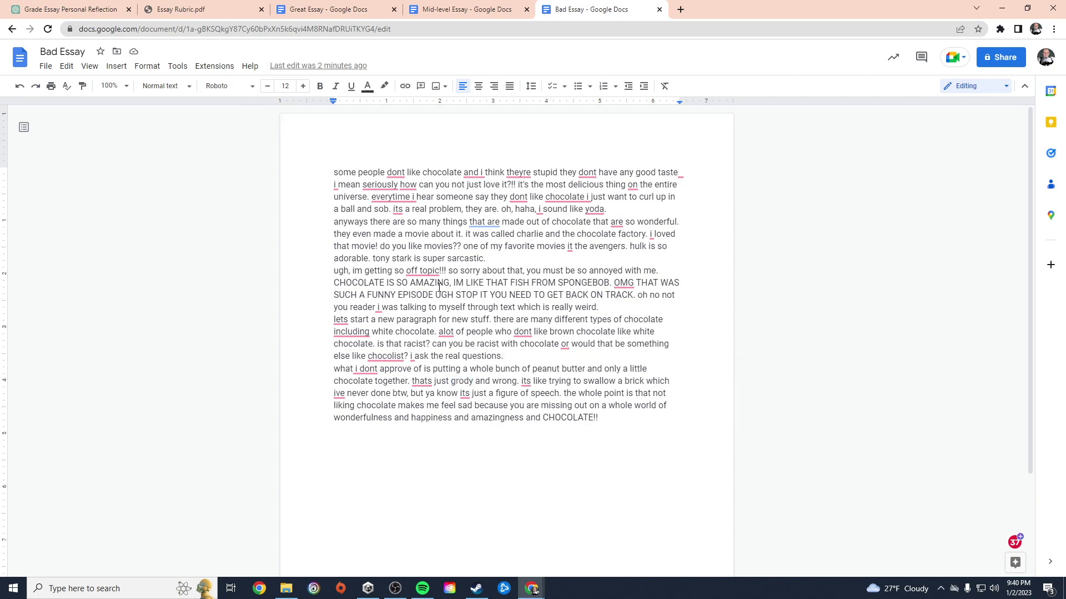
{"action": "left_click", "coordinate": [356, 10]}
{"action": "left_click", "coordinate": [473, 8]}
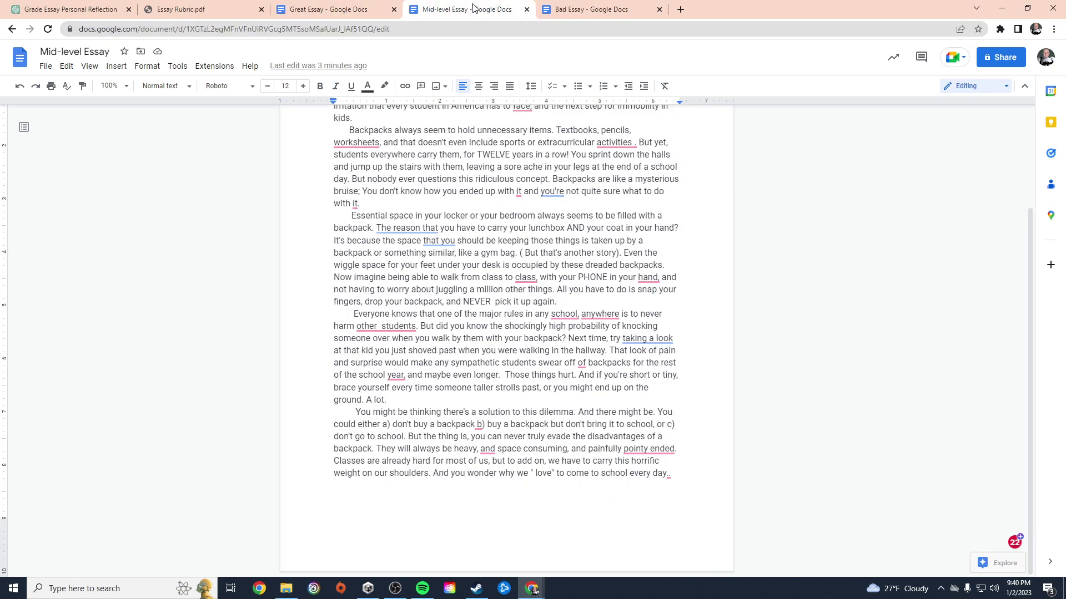
{"action": "key", "text": "ctrl+Tab"}
{"action": "left_click", "coordinate": [331, 12]}
{"action": "key", "text": "ctrl+Tab"}
{"action": "key", "text": "ctrl+Tab"}
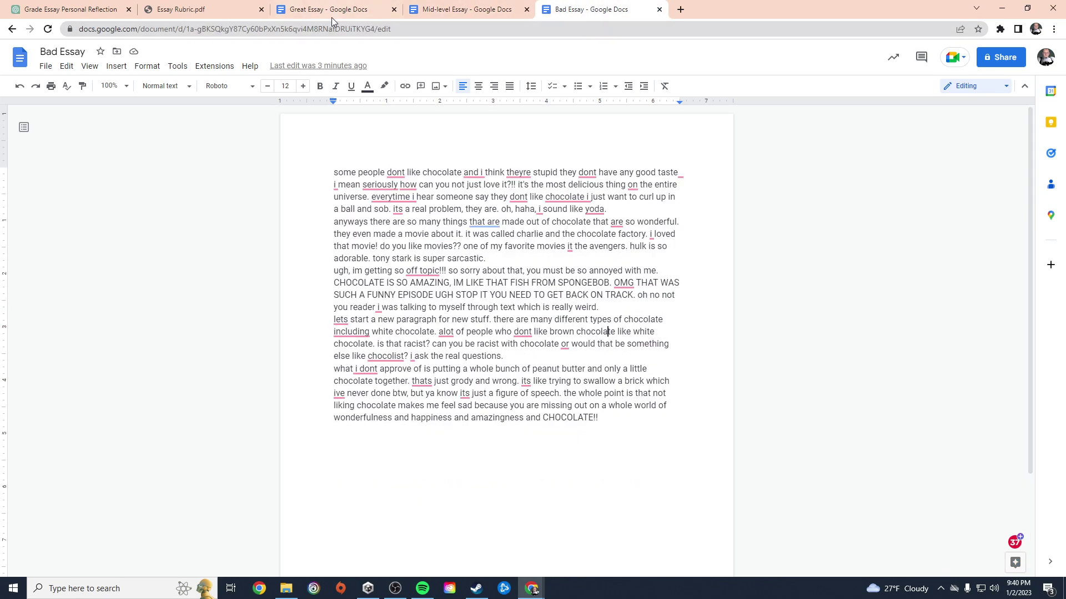
{"action": "left_click", "coordinate": [433, 7]}
{"action": "left_click", "coordinate": [591, 16]}
{"action": "left_click", "coordinate": [314, 8]}
{"action": "left_click", "coordinate": [188, 10]}
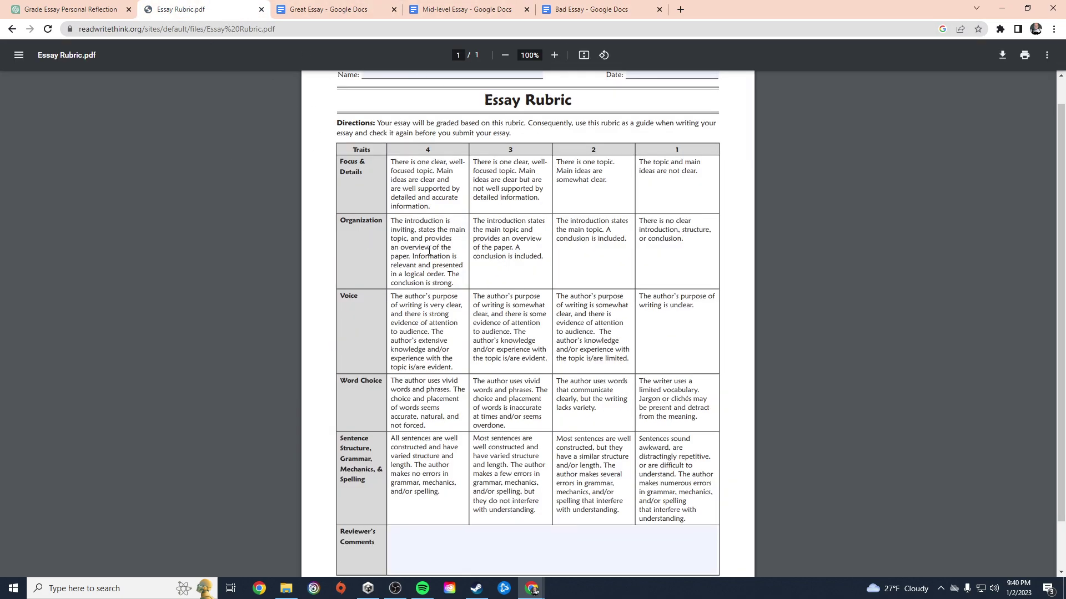
- Send the Great Essay text to ChatGPT with 'Grade this essay' and review its verdict
{"action": "left_click", "coordinate": [82, 10]}
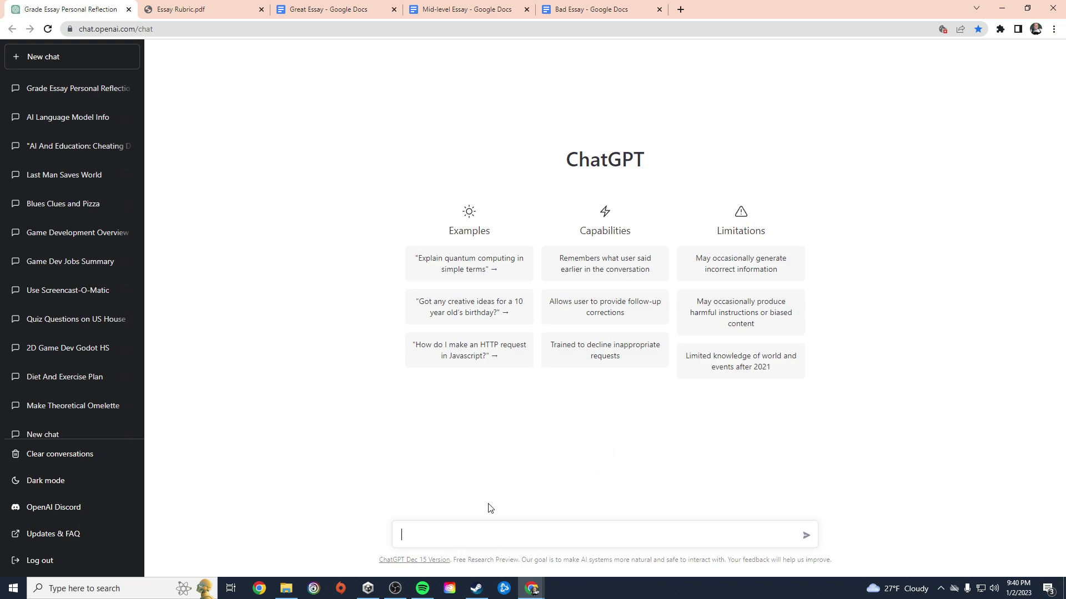
{"action": "type", "text": "Grade this essay:"}
{"action": "left_click", "coordinate": [356, 9]}
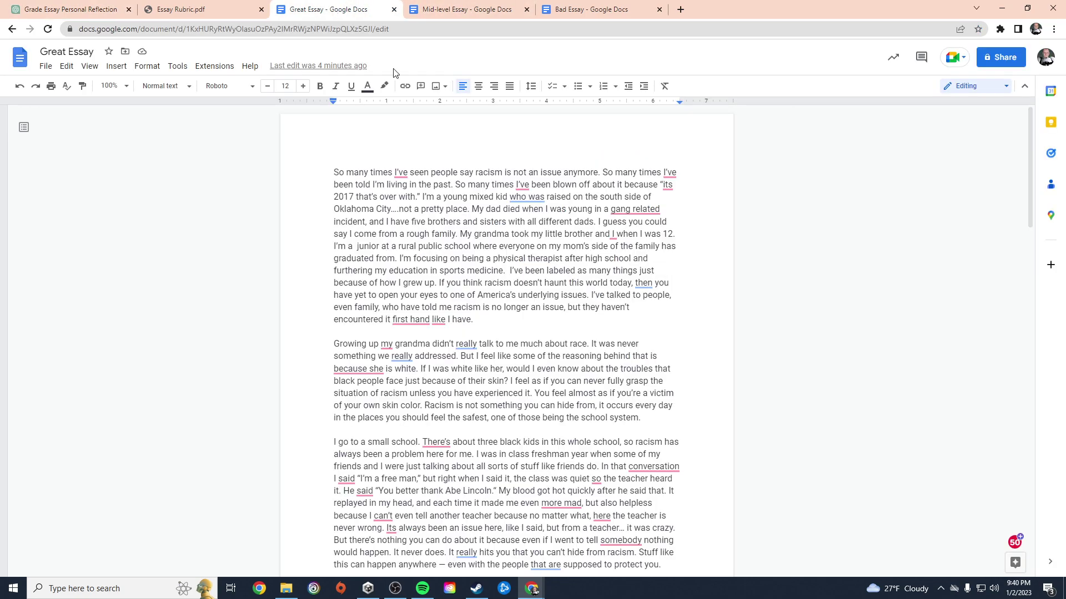
{"action": "left_click_drag", "start_coordinate": [333, 173], "coordinate": [477, 274]}
{"action": "scroll", "coordinate": [477, 274], "scroll_direction": "up", "scroll_amount": 2}
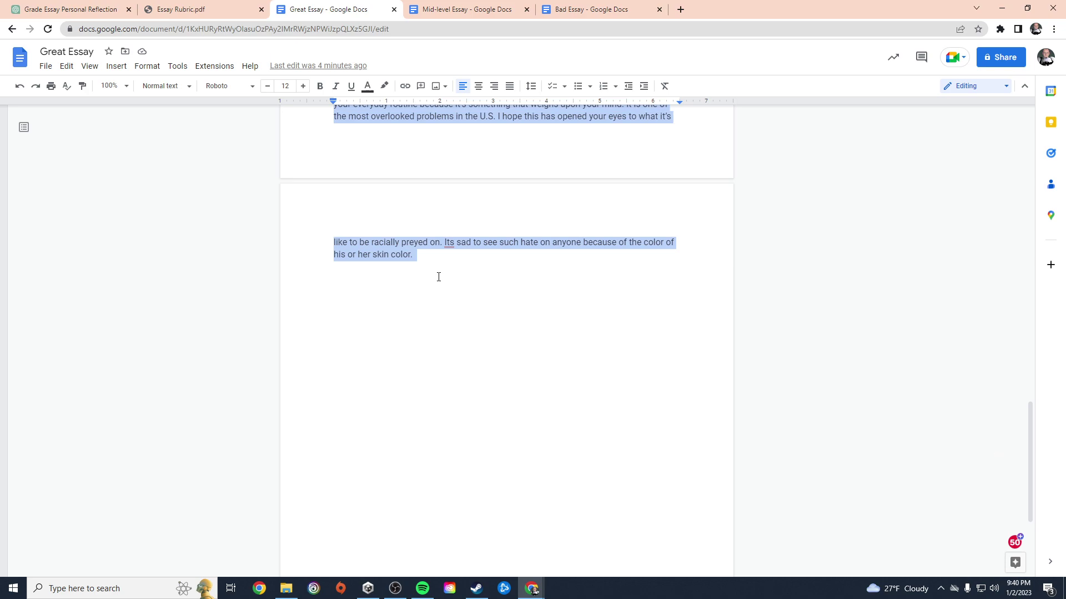
{"action": "left_click", "coordinate": [76, 9]}
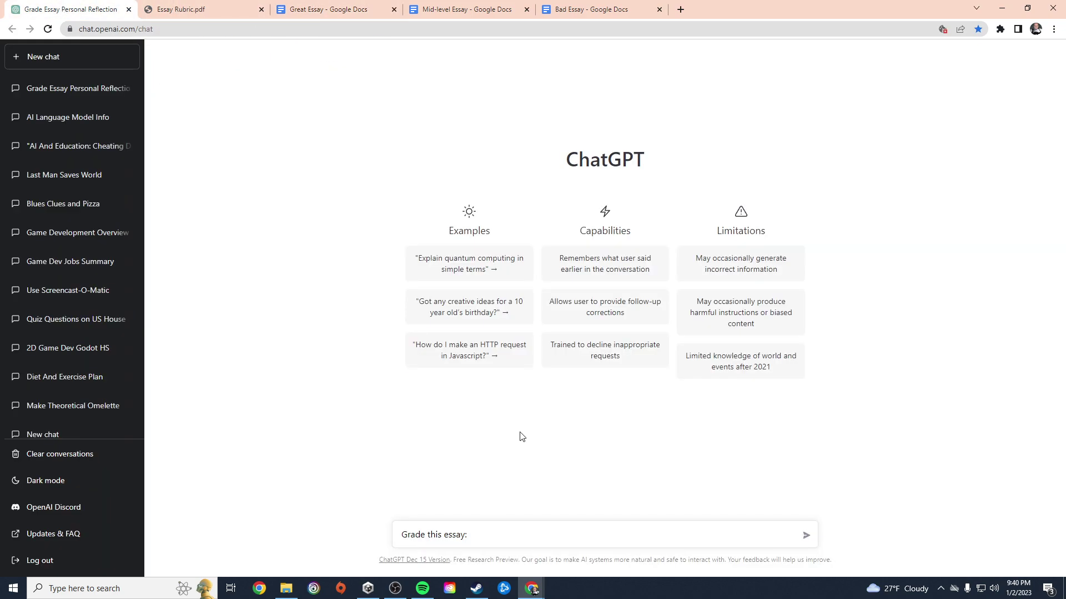
{"action": "key", "text": "ctrl+v"}
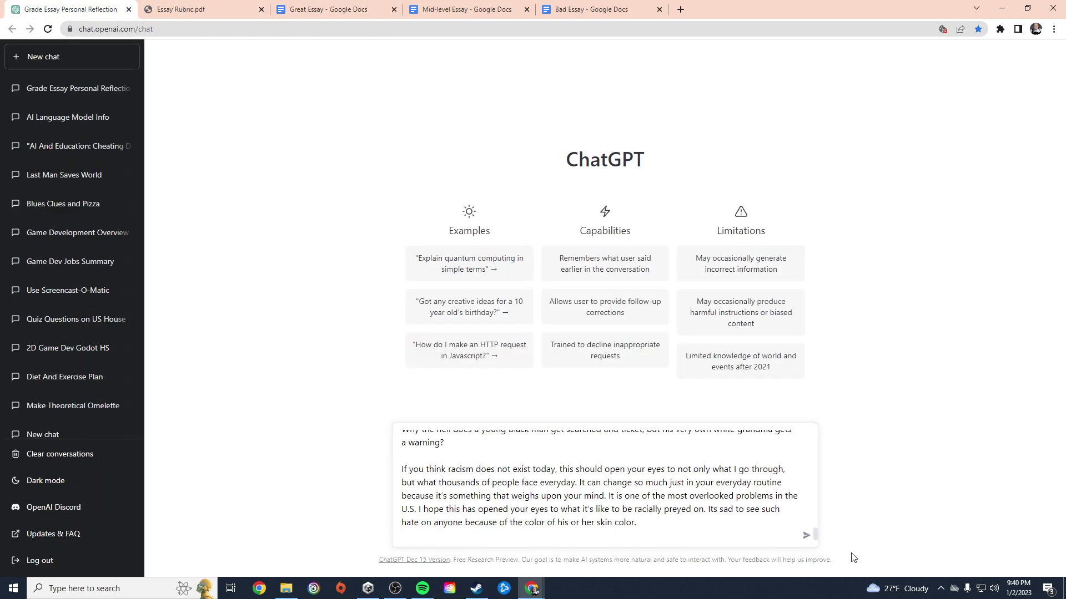
{"action": "left_click", "coordinate": [804, 542]}
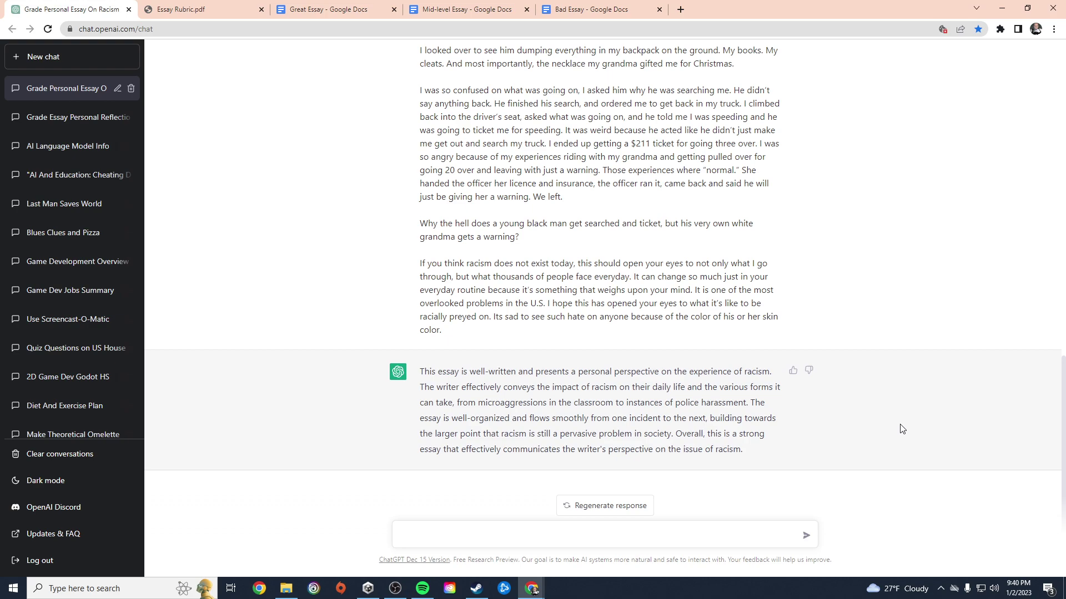
{"action": "left_click_drag", "start_coordinate": [761, 456], "coordinate": [421, 372]}
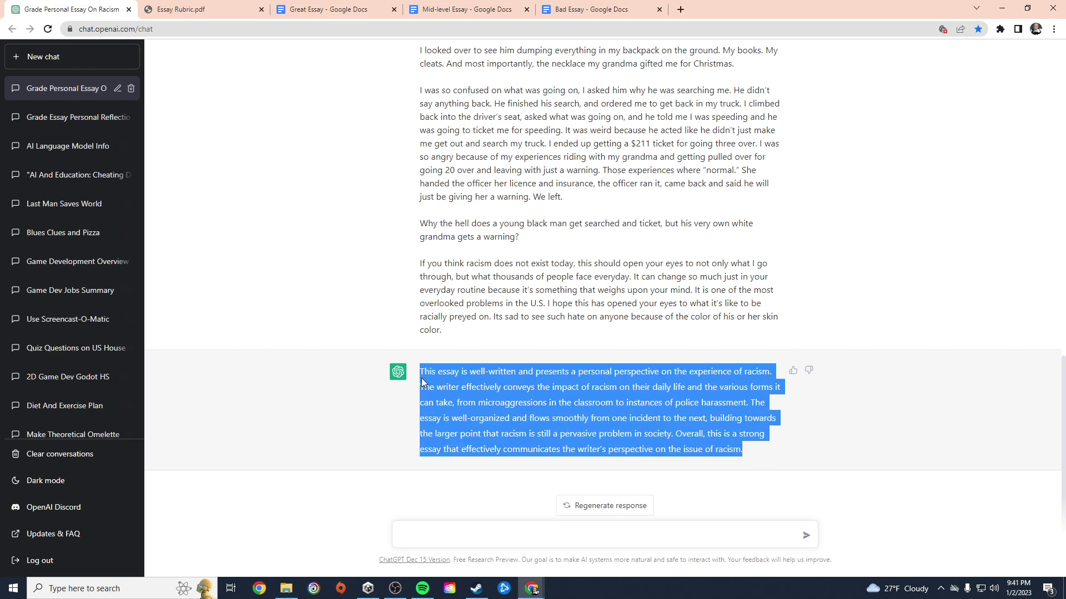
- Copy the whole Essay Rubric table from the PDF and return to the conversation
{"action": "left_click", "coordinate": [232, 18]}
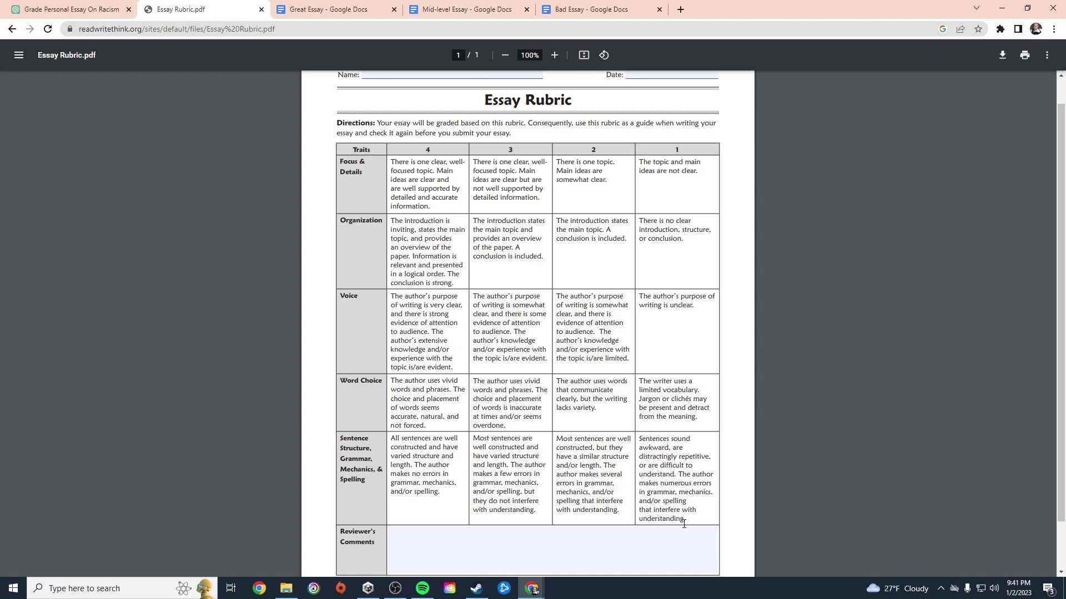
{"action": "left_click_drag", "start_coordinate": [684, 524], "coordinate": [349, 179]}
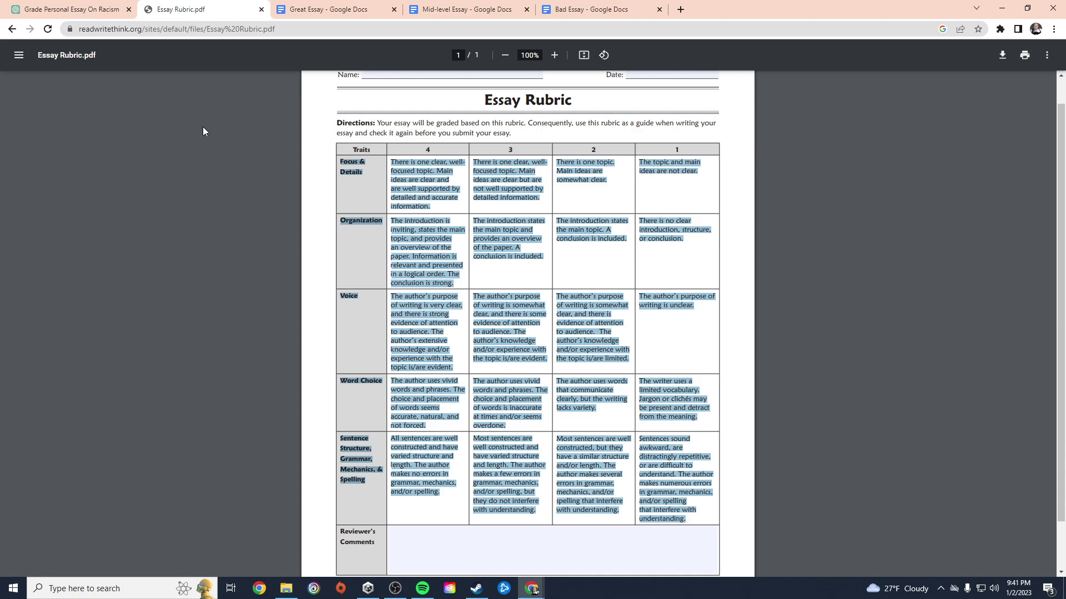
{"action": "left_click", "coordinate": [86, 9]}
- Send 'Now grade that essay based on this rubric' with the pasted rubric table
{"action": "left_click", "coordinate": [474, 535]}
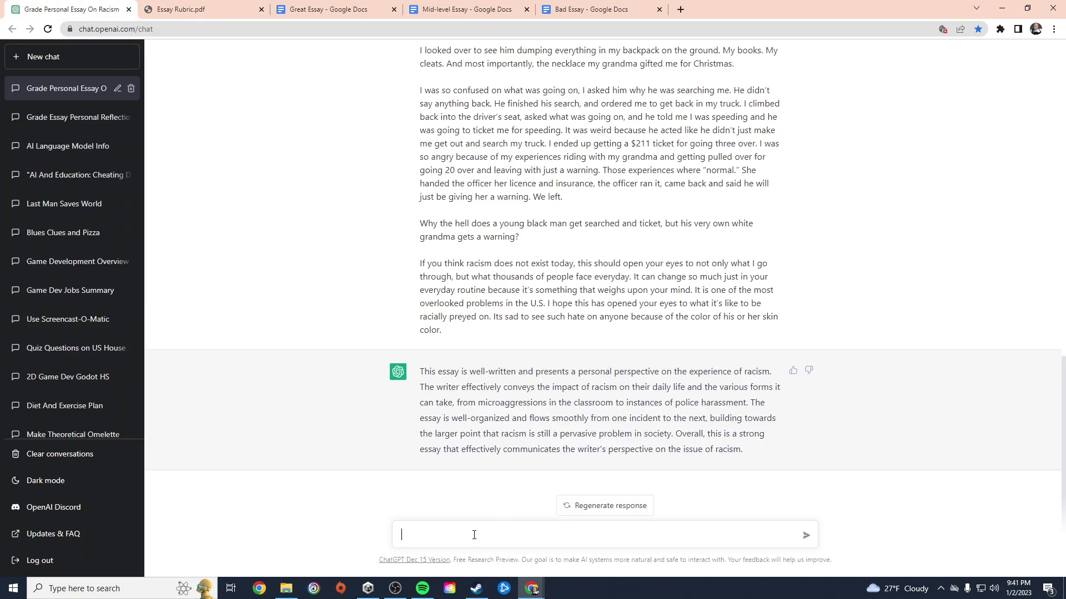
{"action": "type", "text": "Now grade that essay based on this rubric:"}
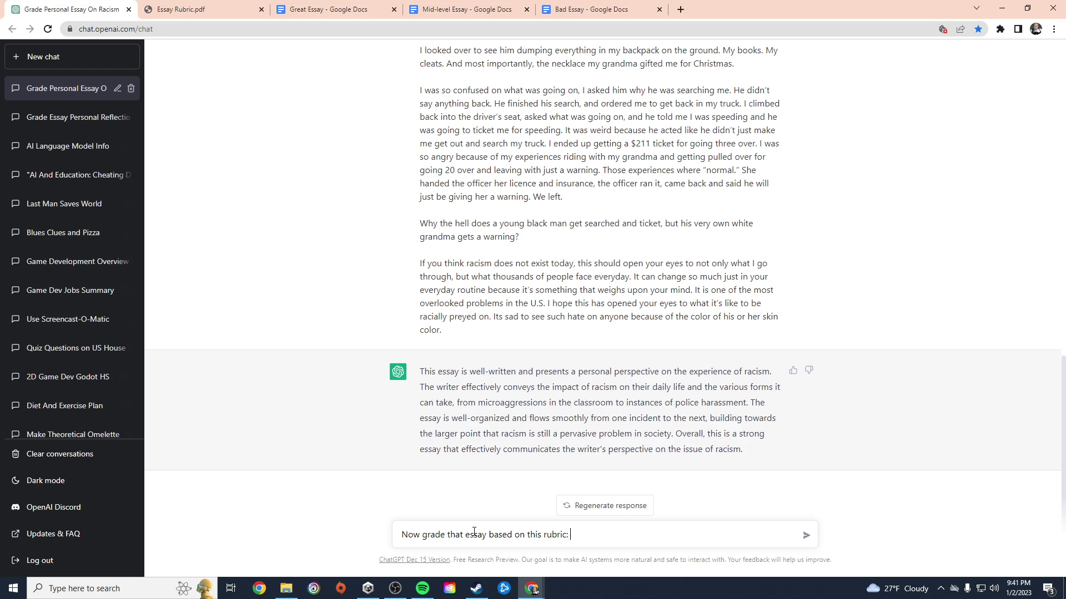
{"action": "key", "text": "ctrl+v"}
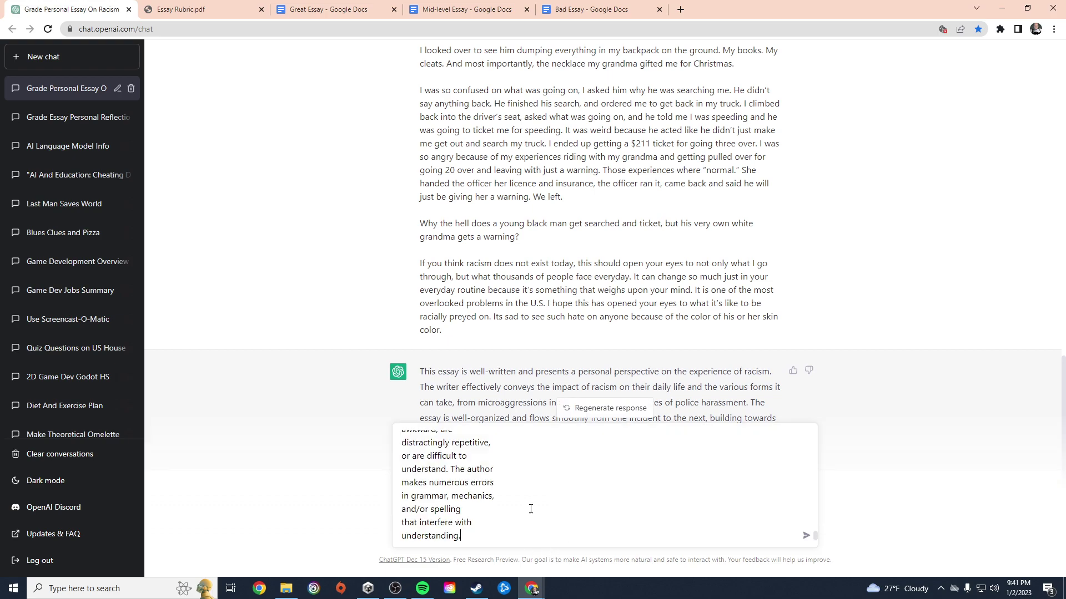
{"action": "scroll", "coordinate": [519, 491], "scroll_direction": "up", "scroll_amount": 5}
{"action": "scroll", "coordinate": [513, 489], "scroll_direction": "down", "scroll_amount": 5}
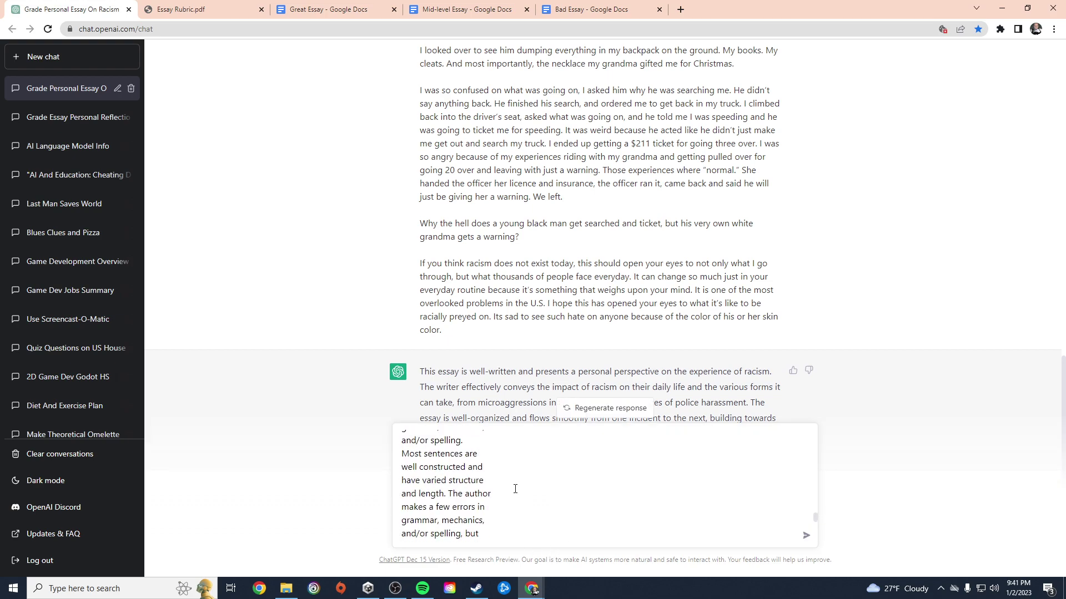
{"action": "left_click", "coordinate": [807, 536]}
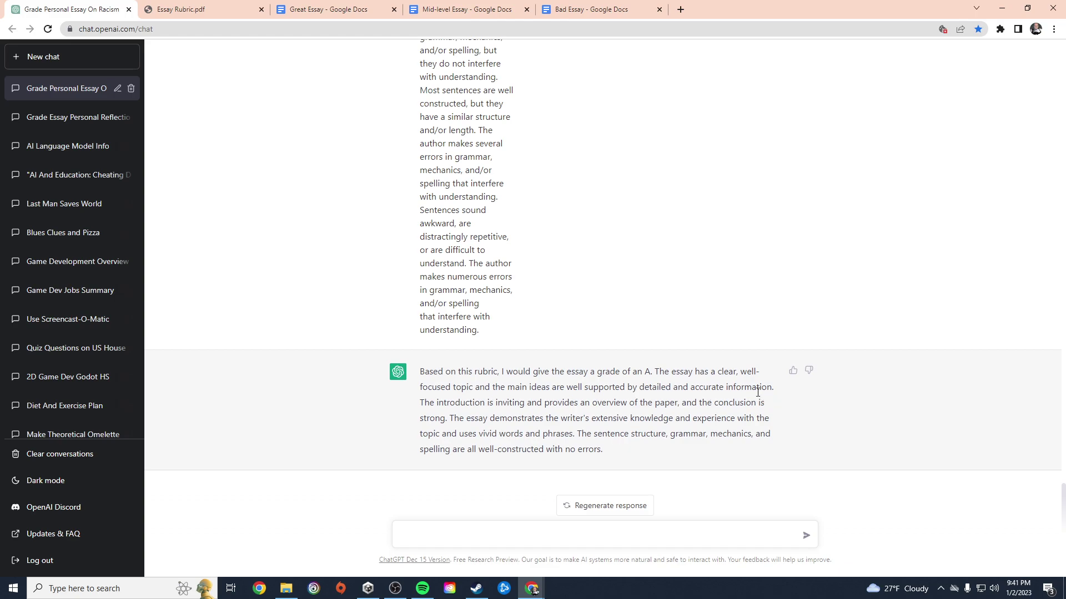
- Compare ChatGPT's A grade for the racism essay against the rubric PDF
{"action": "left_click", "coordinate": [220, 10]}
{"action": "left_click", "coordinate": [386, 197]}
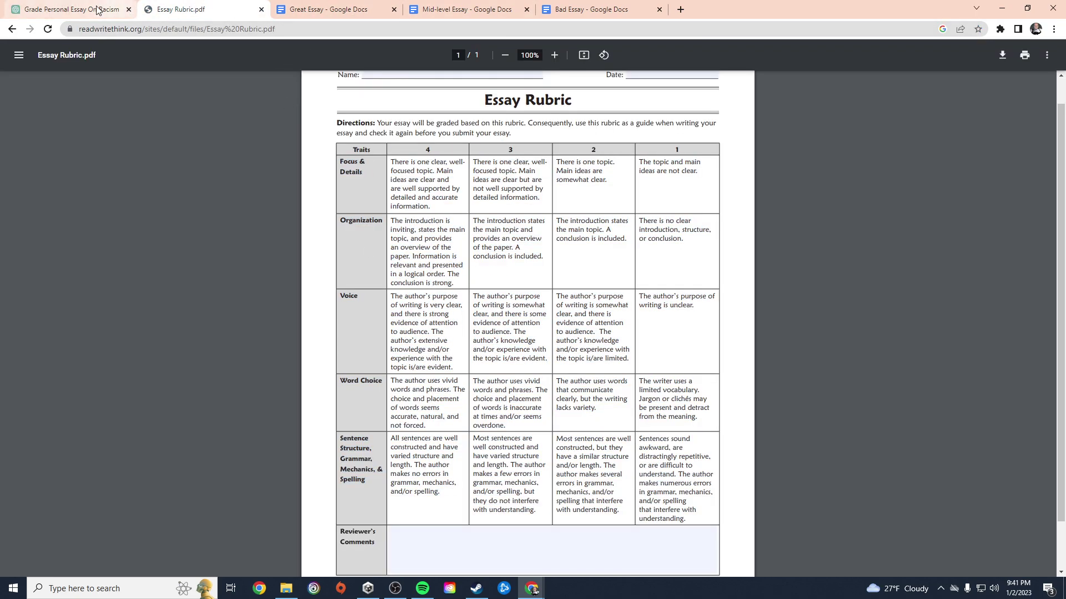
{"action": "left_click", "coordinate": [70, 11]}
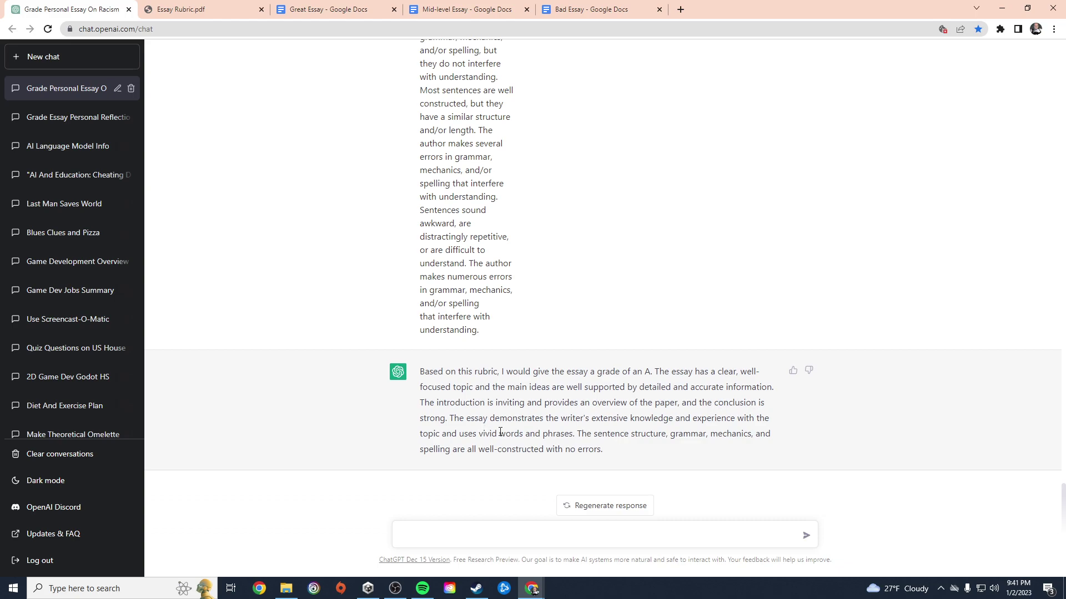
{"action": "left_click", "coordinate": [208, 12]}
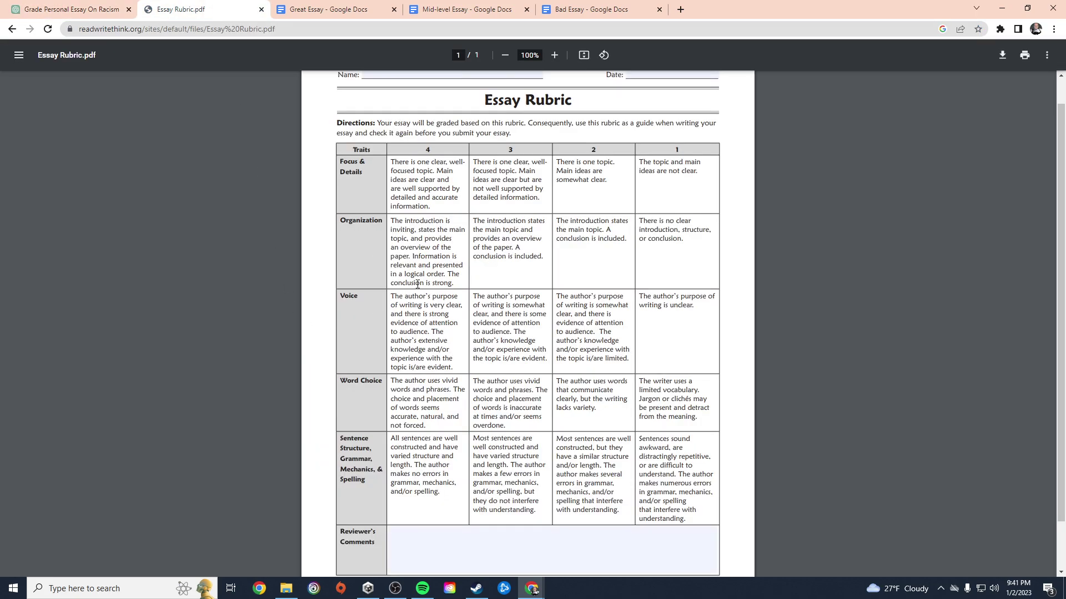
{"action": "left_click", "coordinate": [67, 10]}
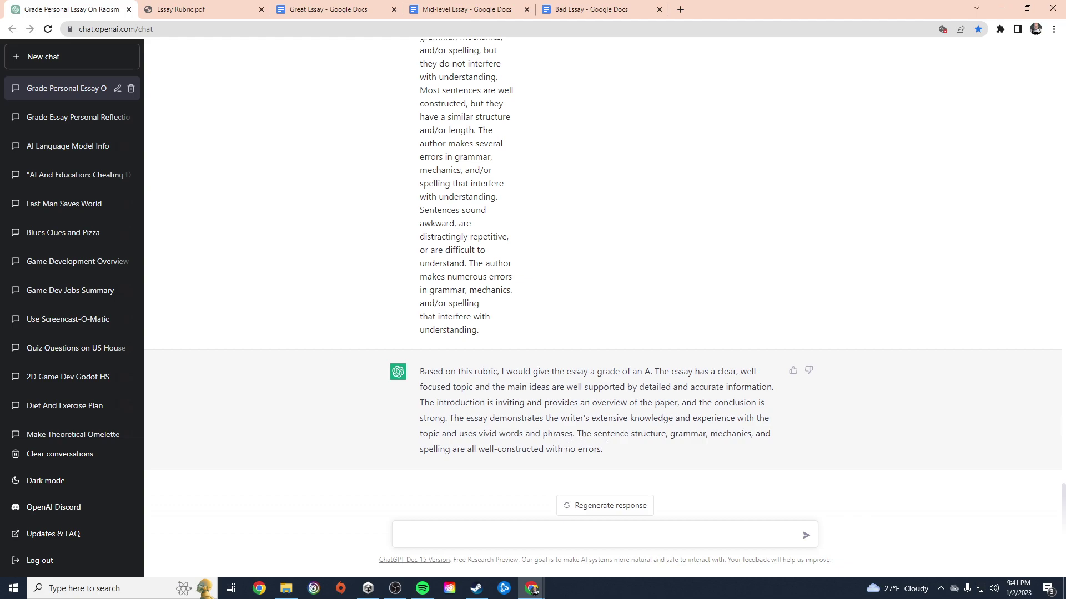
{"action": "left_click_drag", "start_coordinate": [616, 453], "coordinate": [427, 370]}
{"action": "left_click", "coordinate": [427, 370]}
- Select the Mid-level Essay's backpack text in Google Docs and return to ChatGPT
{"action": "left_click", "coordinate": [461, 12]}
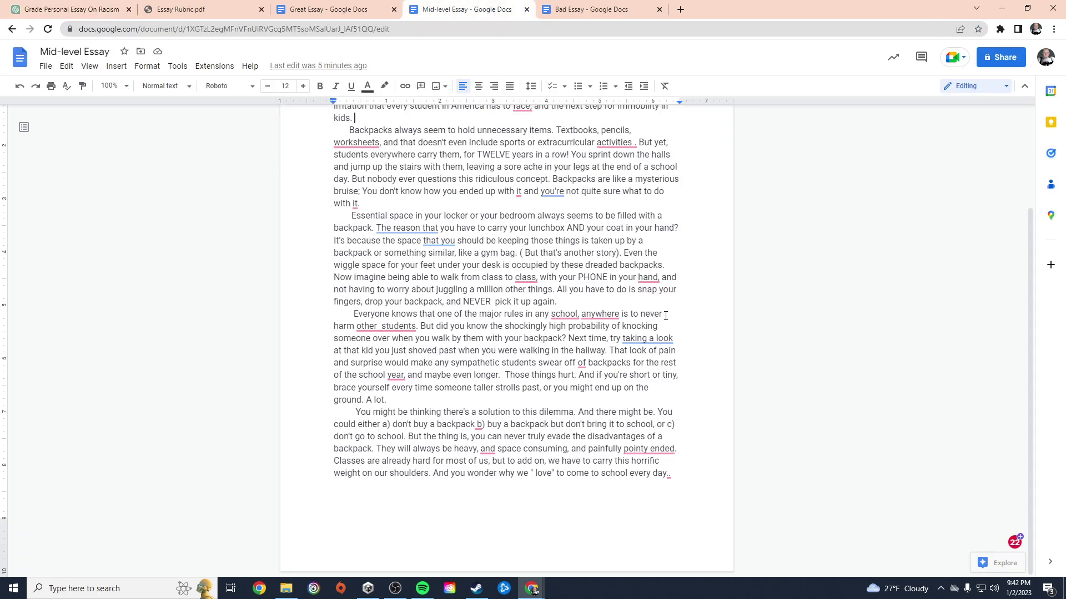
{"action": "left_click", "coordinate": [668, 478]}
{"action": "left_click_drag", "start_coordinate": [669, 477], "coordinate": [308, 176]}
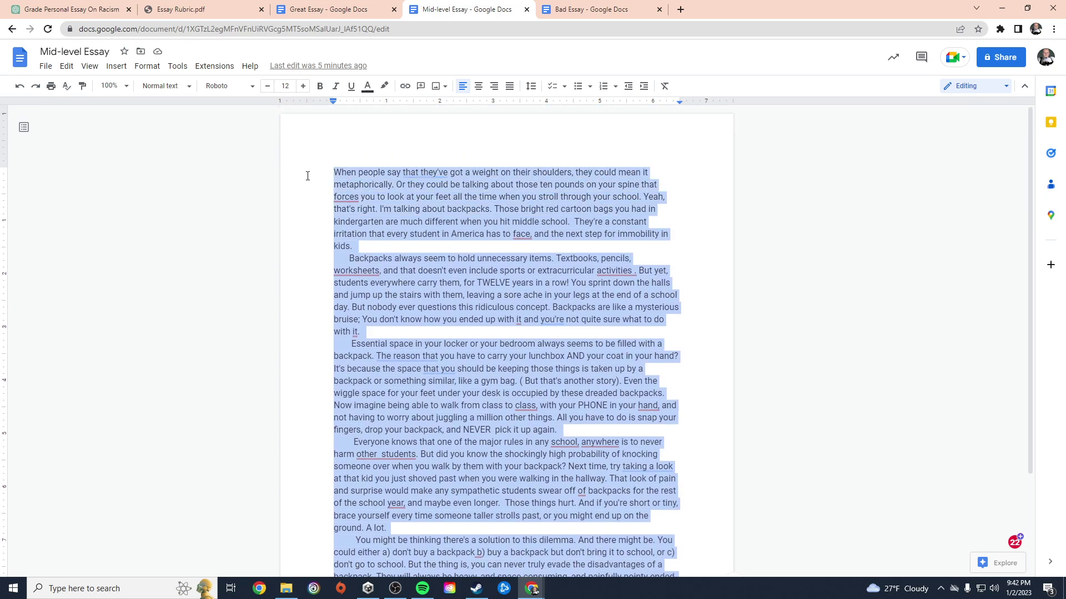
{"action": "left_click", "coordinate": [183, 9]}
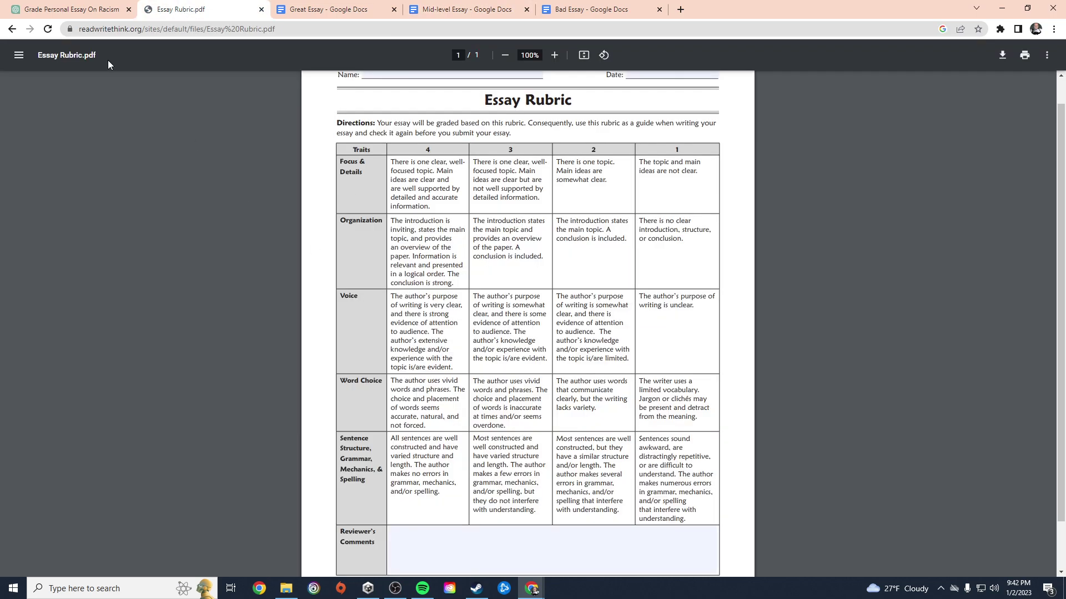
{"action": "left_click", "coordinate": [84, 13]}
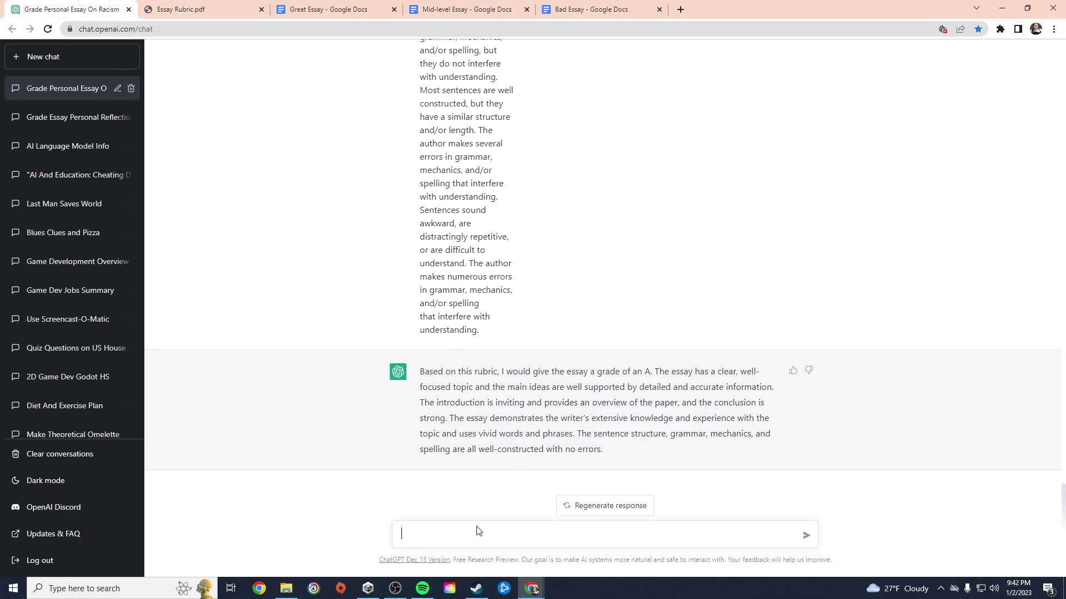
- Send the pasted backpack essay with a request to grade it using the rubric
{"action": "left_click", "coordinate": [414, 536]}
{"action": "type", "text": "Us"}
{"action": "type", "text": "rubric to grade this paper:"}
{"action": "key", "text": "ctrl+v"}
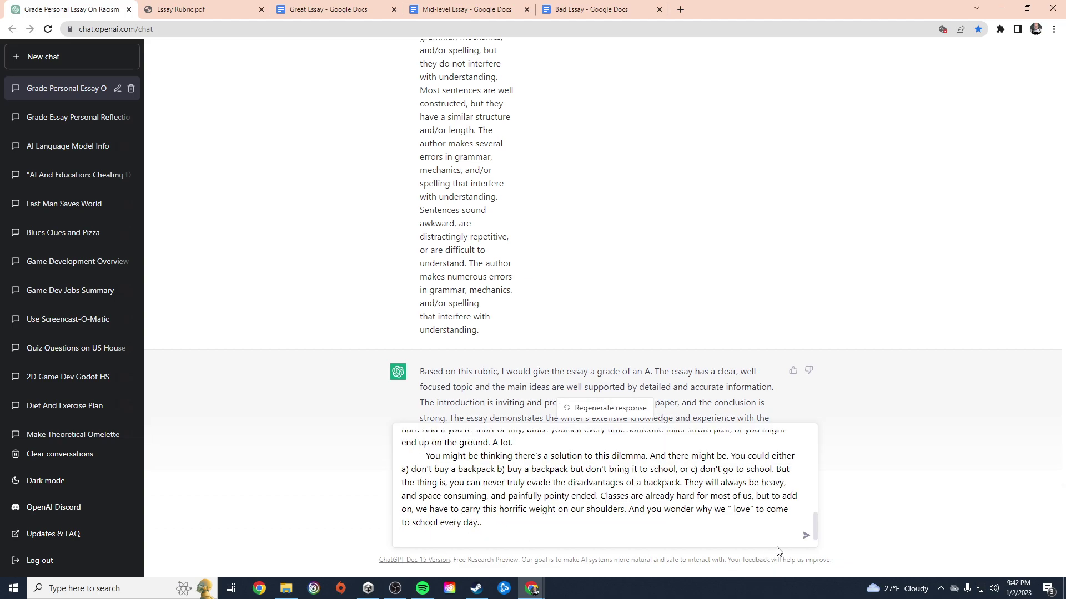
{"action": "left_click", "coordinate": [805, 534]}
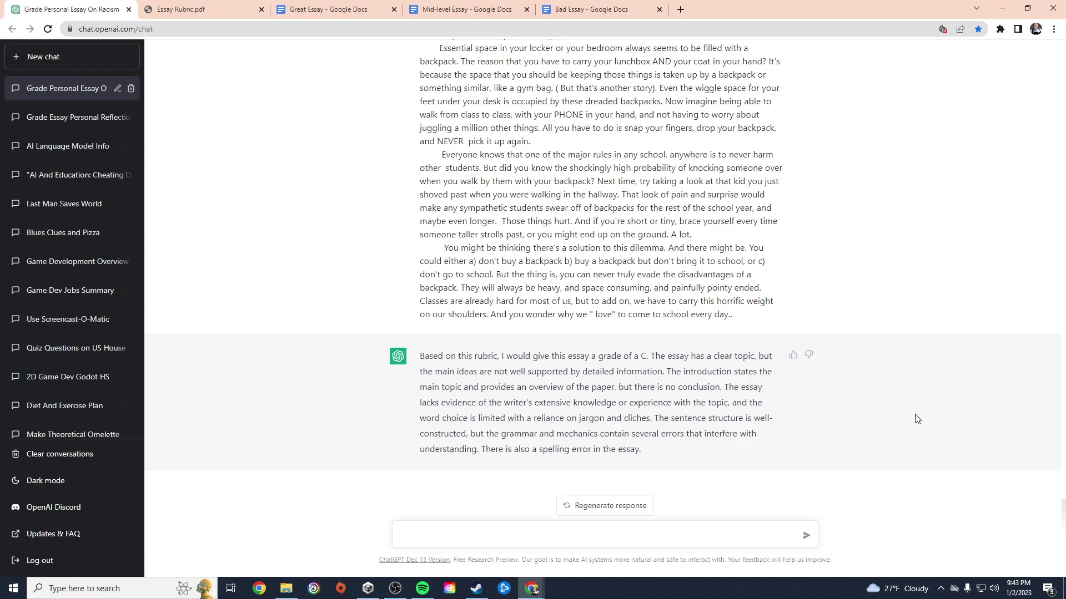
- Copy the Bad Essay's chocolate text and send it with 'Use that rubric to grade this essay:'
{"action": "left_click", "coordinate": [574, 11]}
{"action": "left_click_drag", "start_coordinate": [634, 422], "coordinate": [286, 162]}
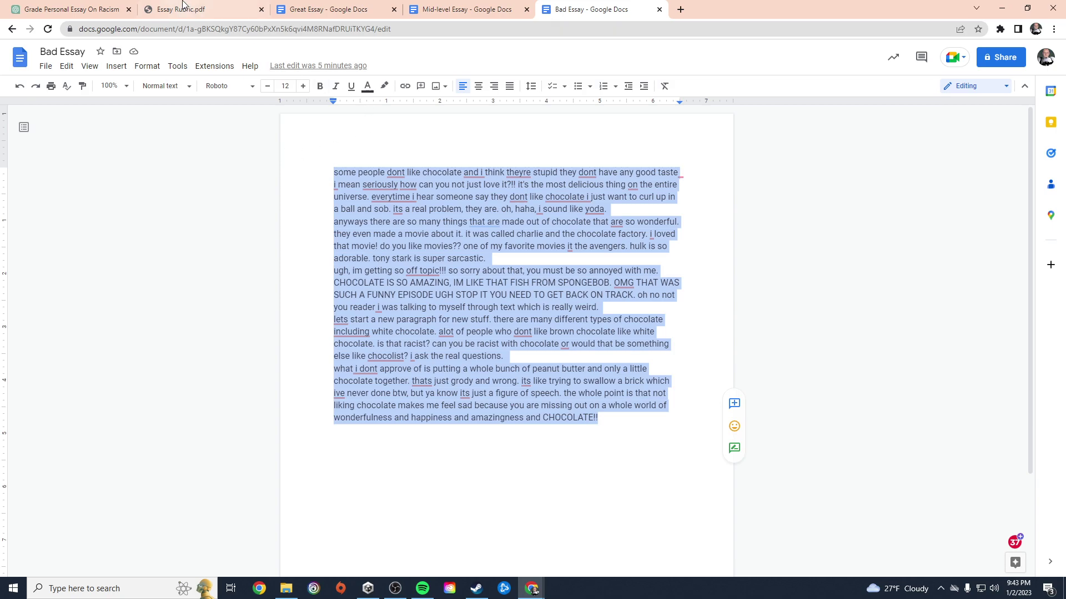
{"action": "left_click", "coordinate": [78, 10]}
{"action": "left_click", "coordinate": [473, 528]}
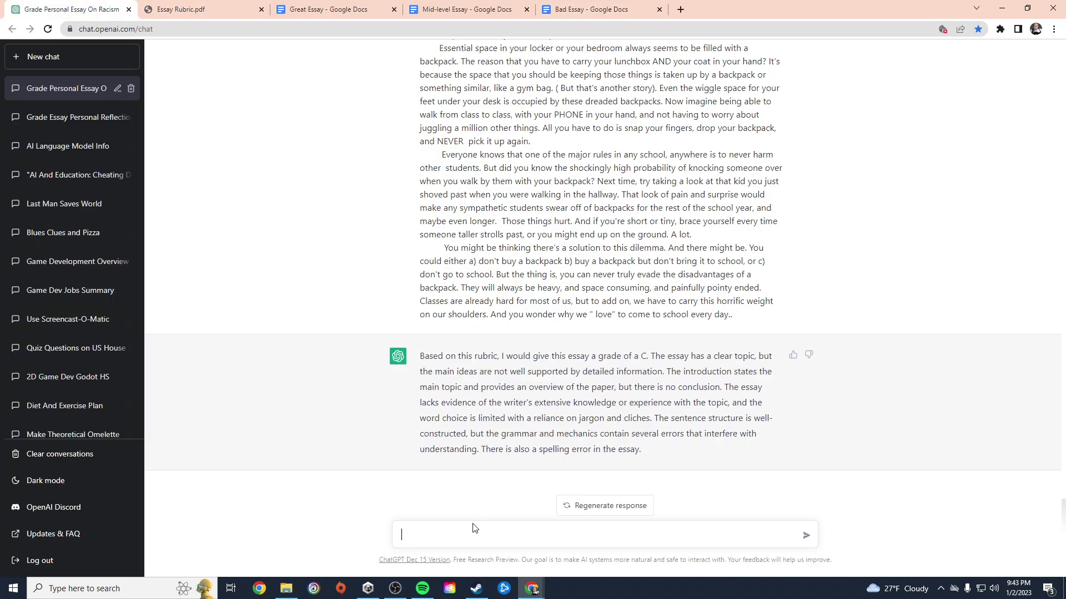
{"action": "type", "text": "Use that rubric to grade this essay:"}
{"action": "key", "text": "ctrl+v"}
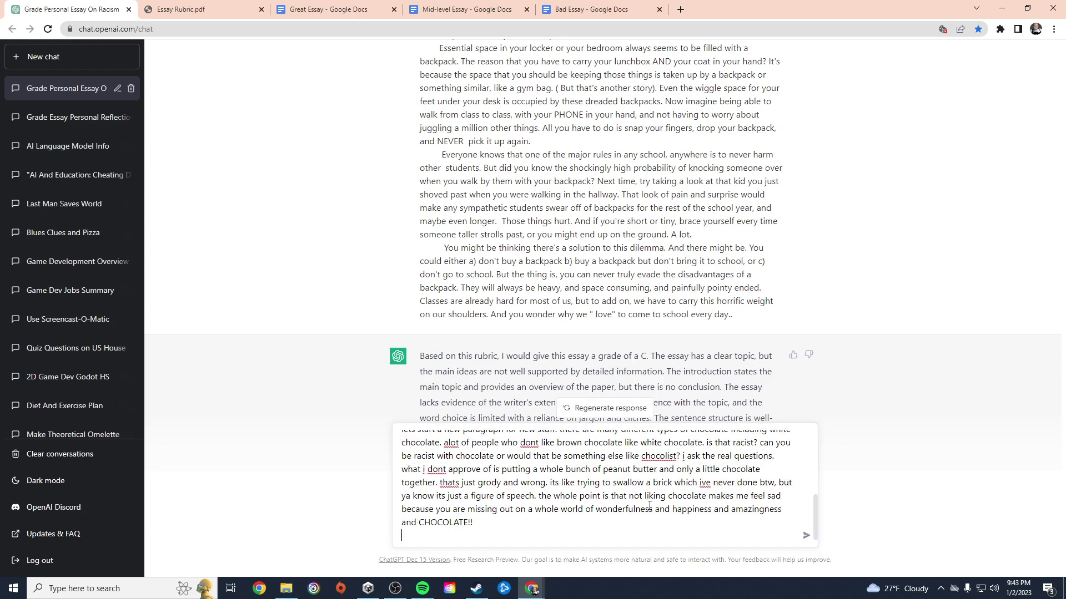
{"action": "left_click", "coordinate": [806, 535]}
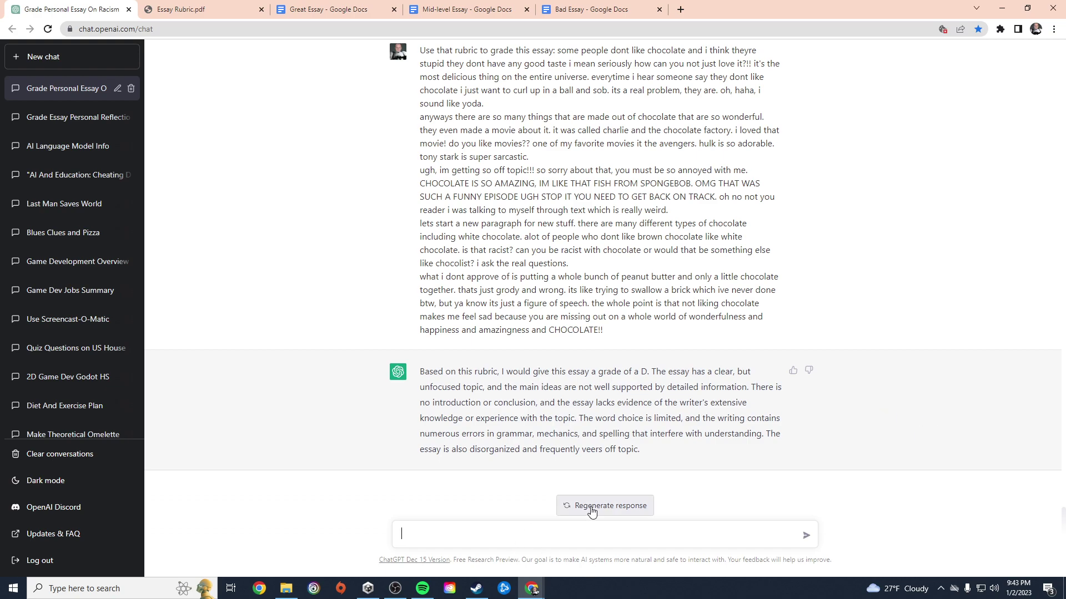
- Ask ChatGPT to 'write feedback for that student but make it nice'
{"action": "type", "text": "writ"}
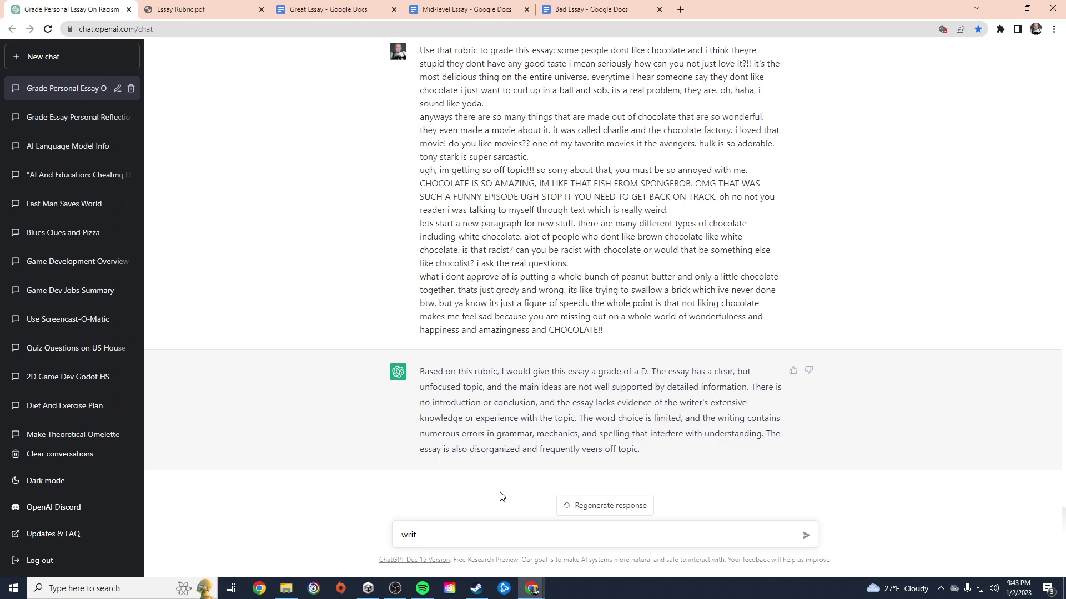
{"action": "type", "text": "e feedback for that student but make it "}
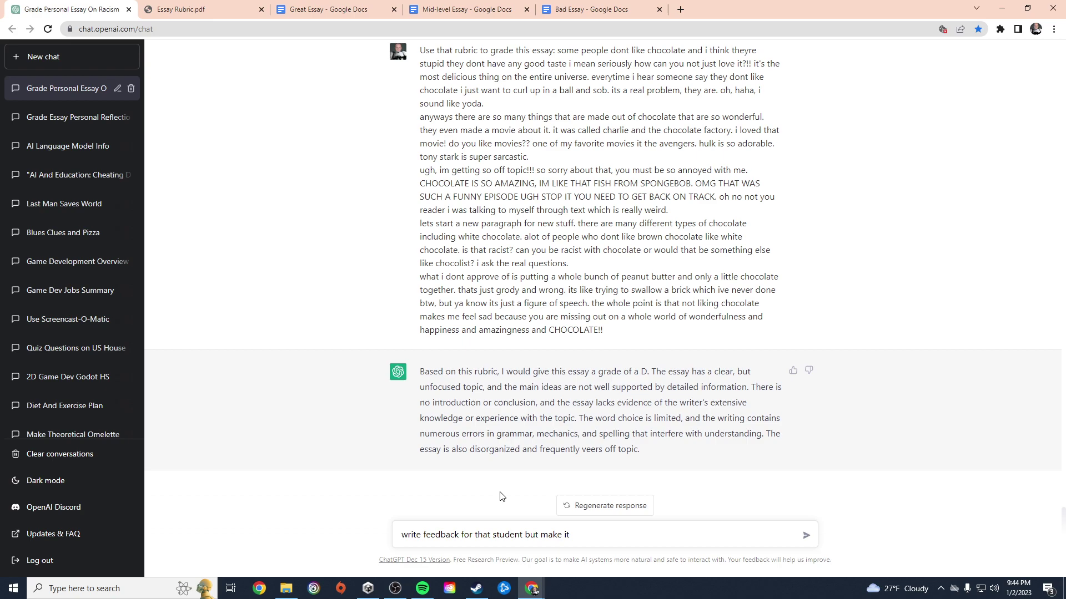
{"action": "type", "text": "nice"}
{"action": "key", "text": "Return"}
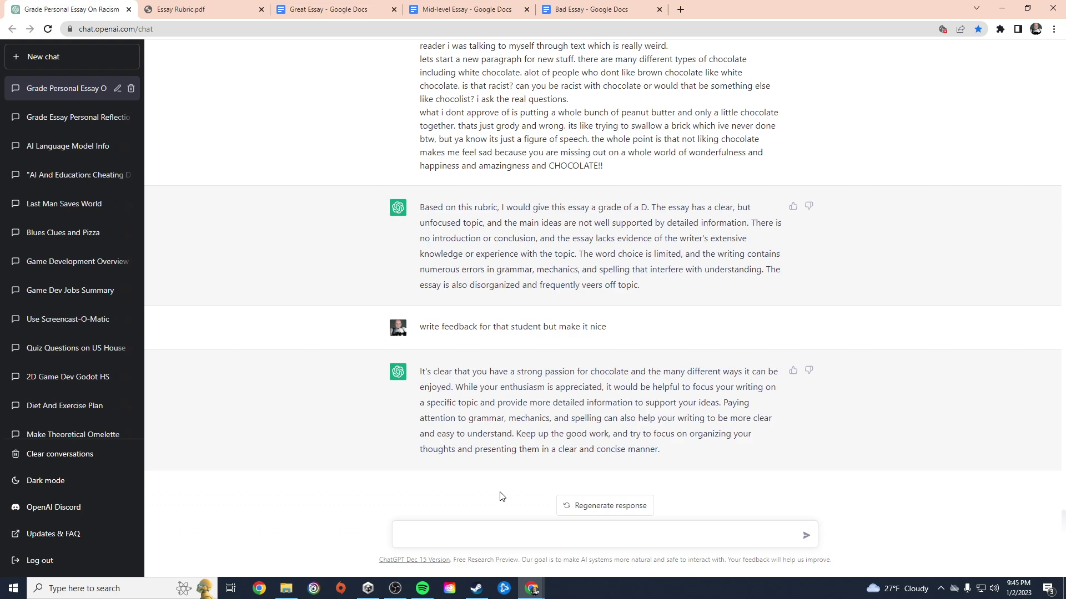
- Request detailed suggestions to improve the chocolate essay, then read through the D assessment and tips
{"action": "type", "text": "give me some suggestions on how to make that p"}
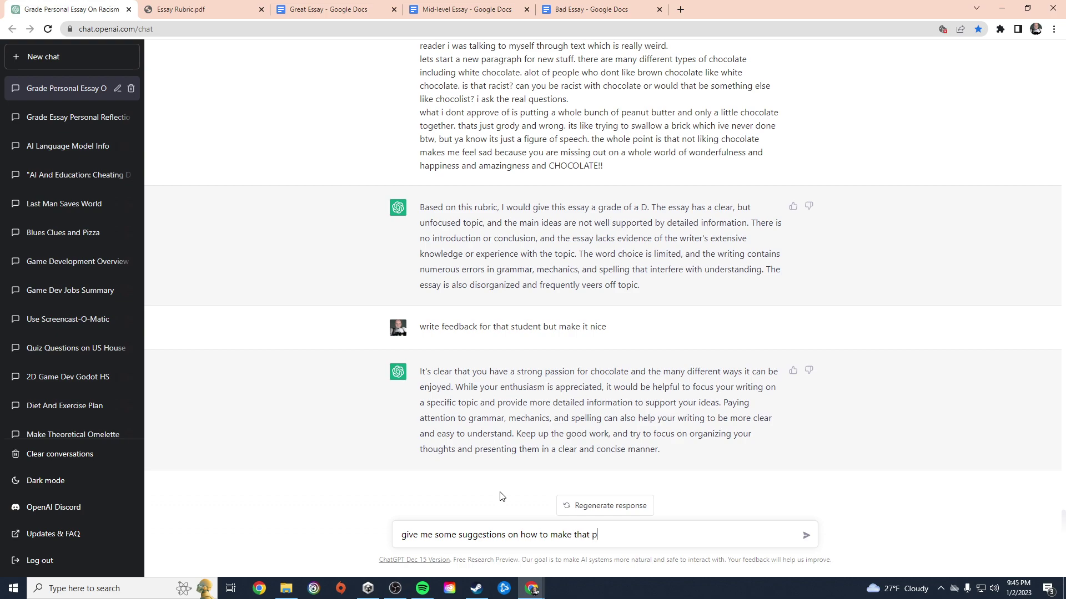
{"action": "type", "text": "aper better. Make it detailes"}
{"action": "key", "text": "Return"}
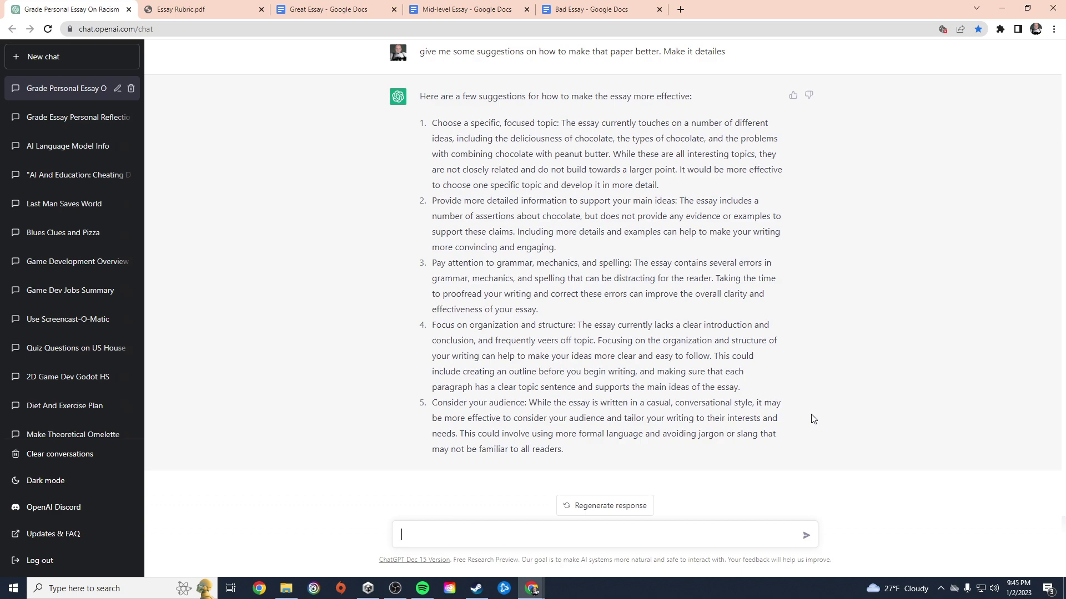
{"action": "scroll", "coordinate": [792, 361], "scroll_direction": "up", "scroll_amount": 5}
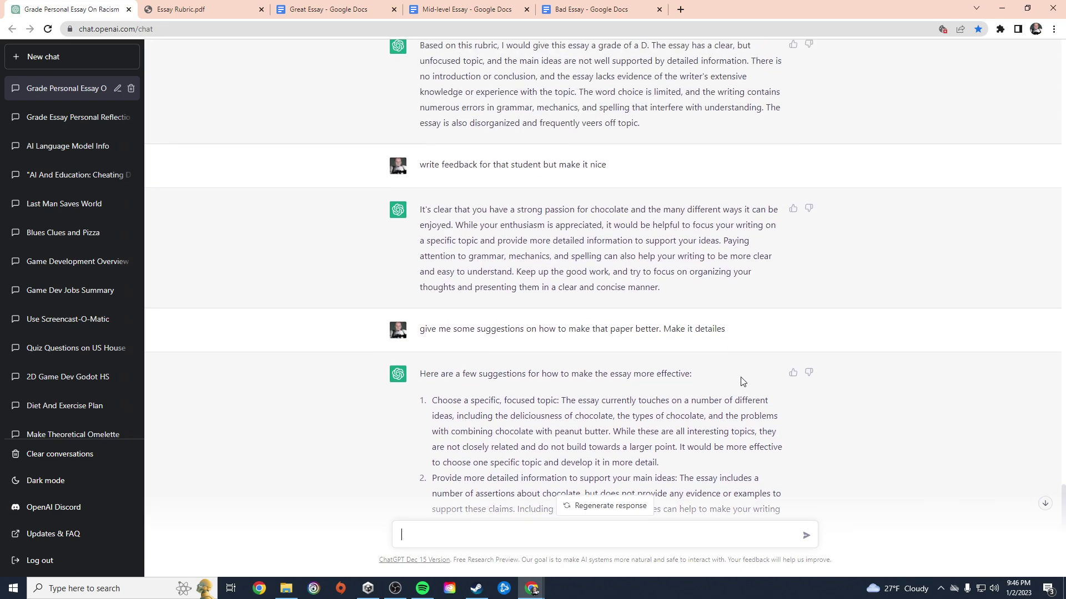
{"action": "scroll", "coordinate": [563, 290], "scroll_direction": "up", "scroll_amount": 4}
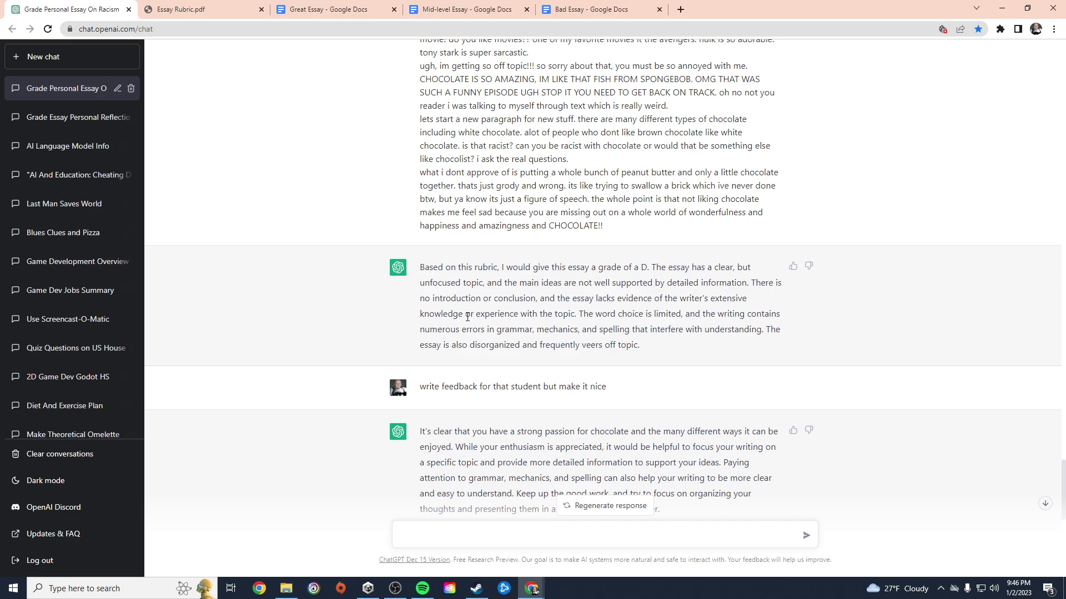
{"action": "left_click_drag", "start_coordinate": [420, 267], "coordinate": [643, 358]}
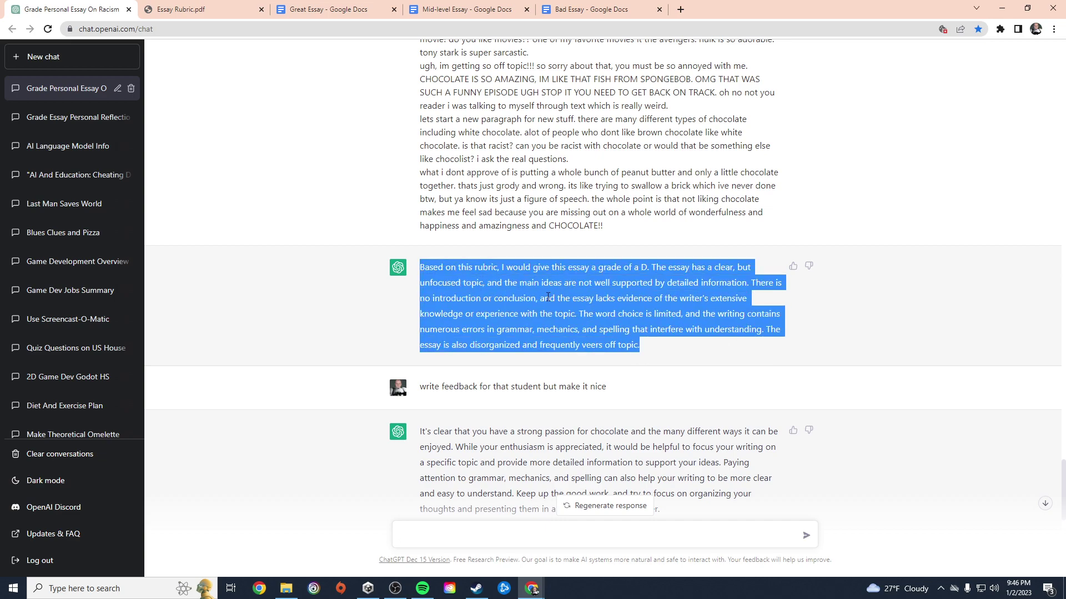
{"action": "scroll", "coordinate": [694, 350], "scroll_direction": "down", "scroll_amount": 3}
{"action": "left_click_drag", "start_coordinate": [680, 358], "coordinate": [415, 270]}
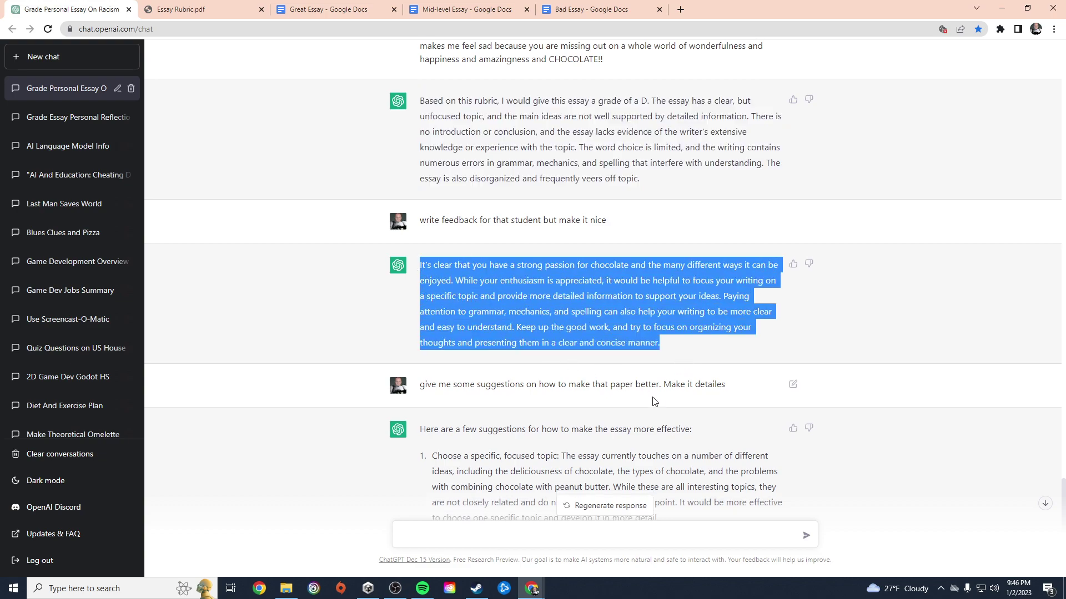
{"action": "scroll", "coordinate": [654, 400], "scroll_direction": "down", "scroll_amount": 5}
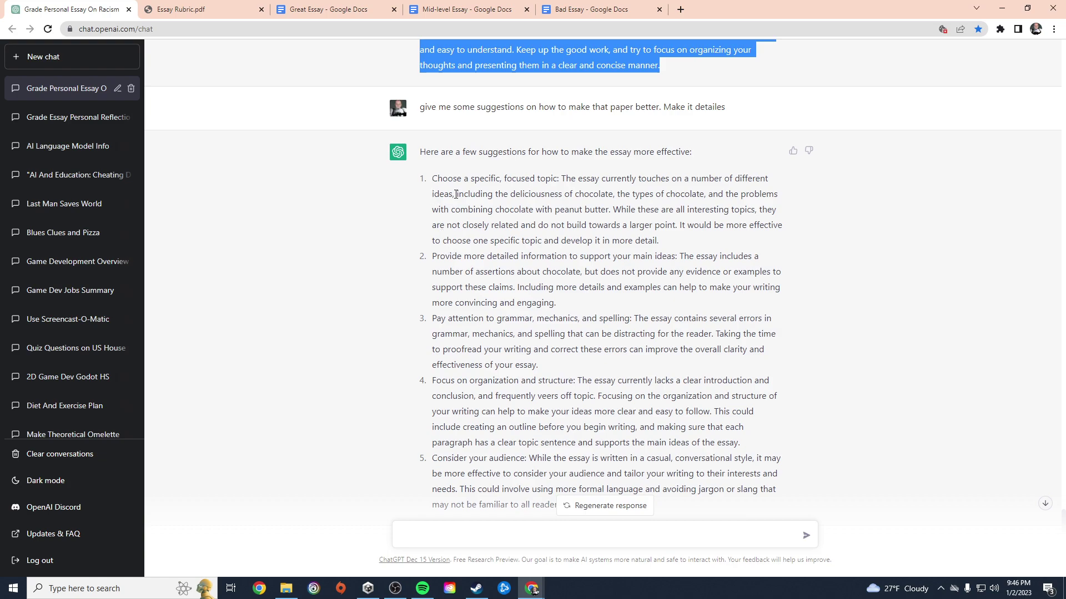
{"action": "scroll", "coordinate": [455, 194], "scroll_direction": "down", "scroll_amount": 1}
{"action": "left_click_drag", "start_coordinate": [604, 462], "coordinate": [419, 100]}
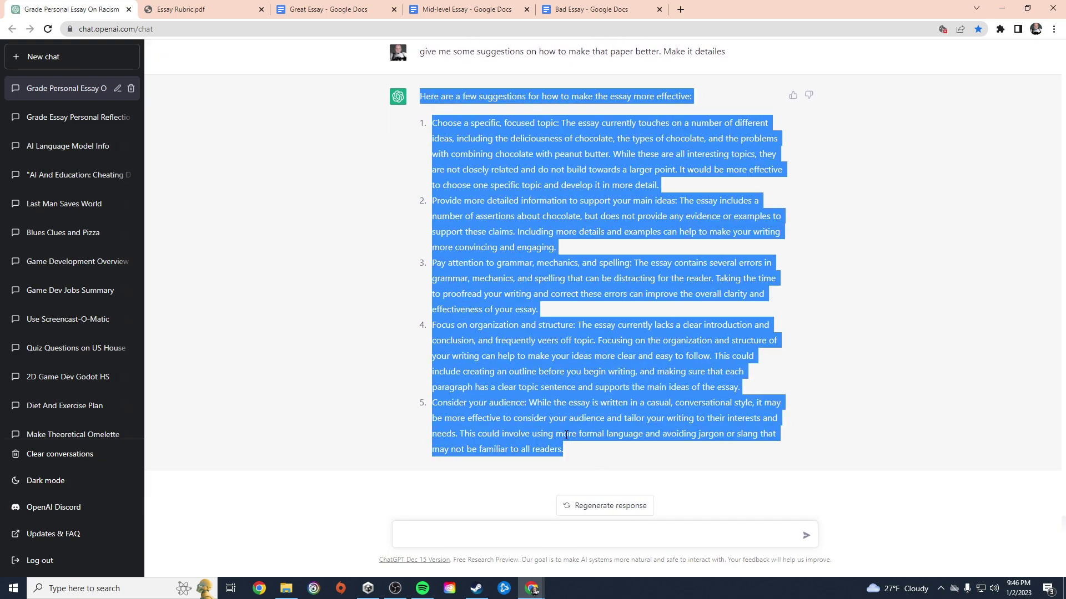
- Ask for a short statement encouraging the student to try again and offering help, then review it
{"action": "left_click", "coordinate": [459, 536]}
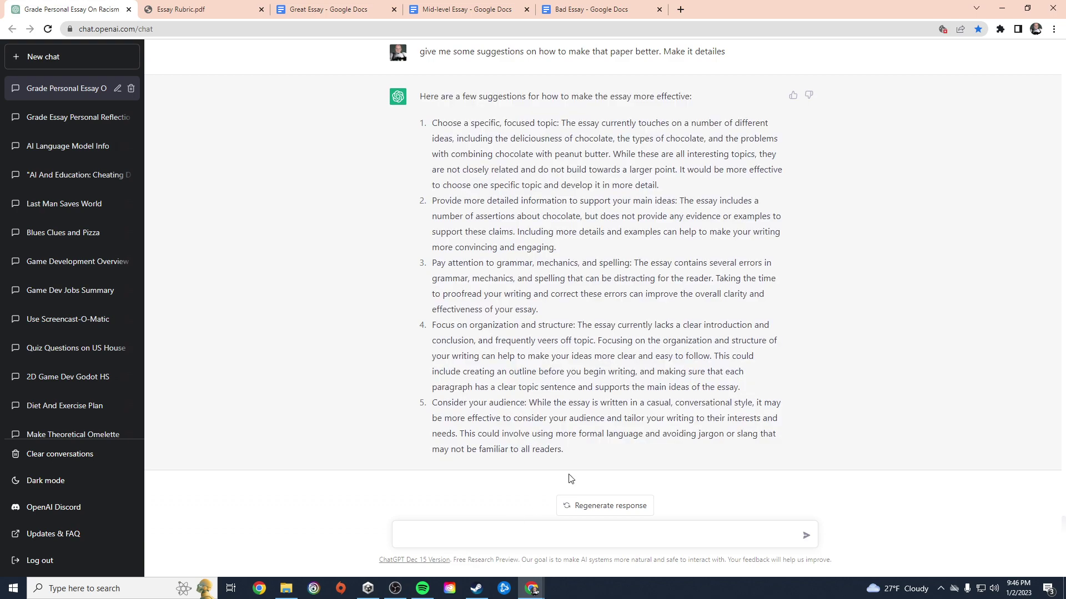
{"action": "type", "text": "write a short statement encouraging s"}
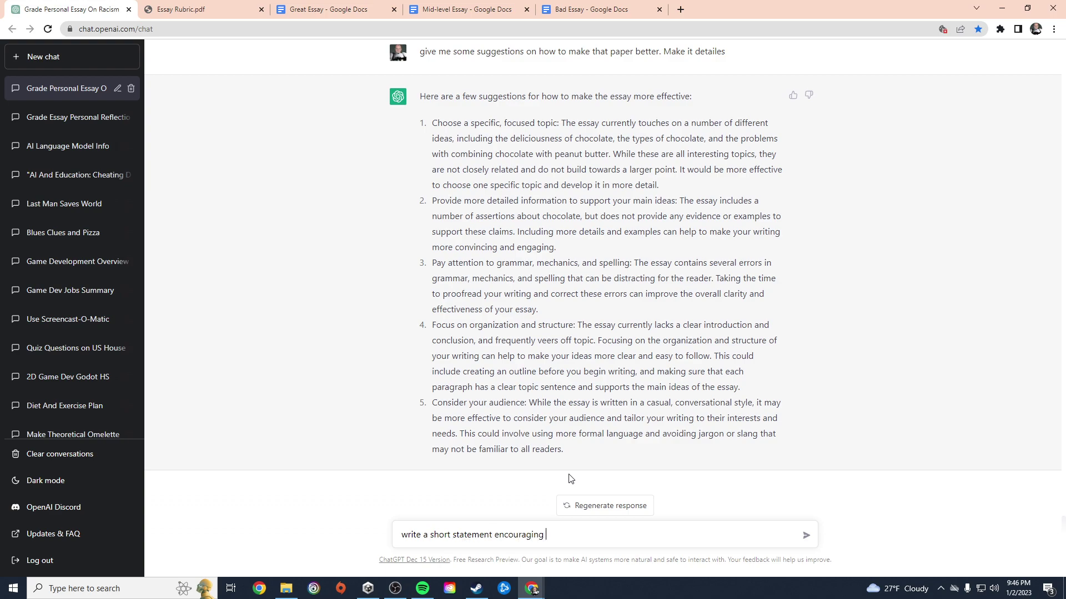
{"action": "key", "text": "BackSpace"}
{"action": "type", "text": "a student to t"}
{"action": "type", "text": "ry again"}
{"action": "type", "text": " and"}
{"action": "type", "text": " let them kno"}
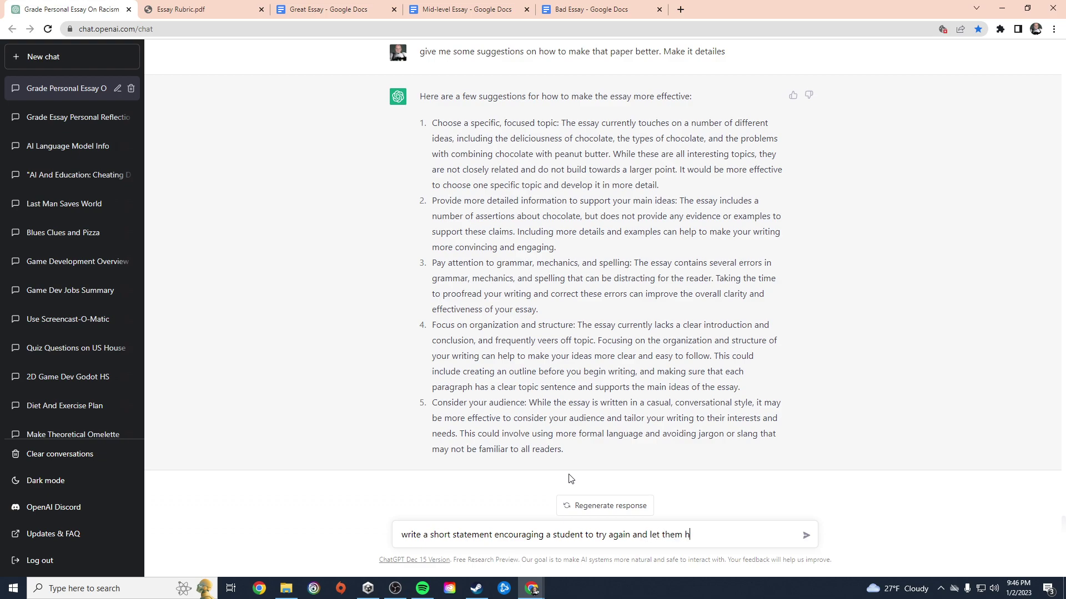
{"action": "type", "text": "w I'm available to help"}
{"action": "left_click", "coordinate": [806, 535]}
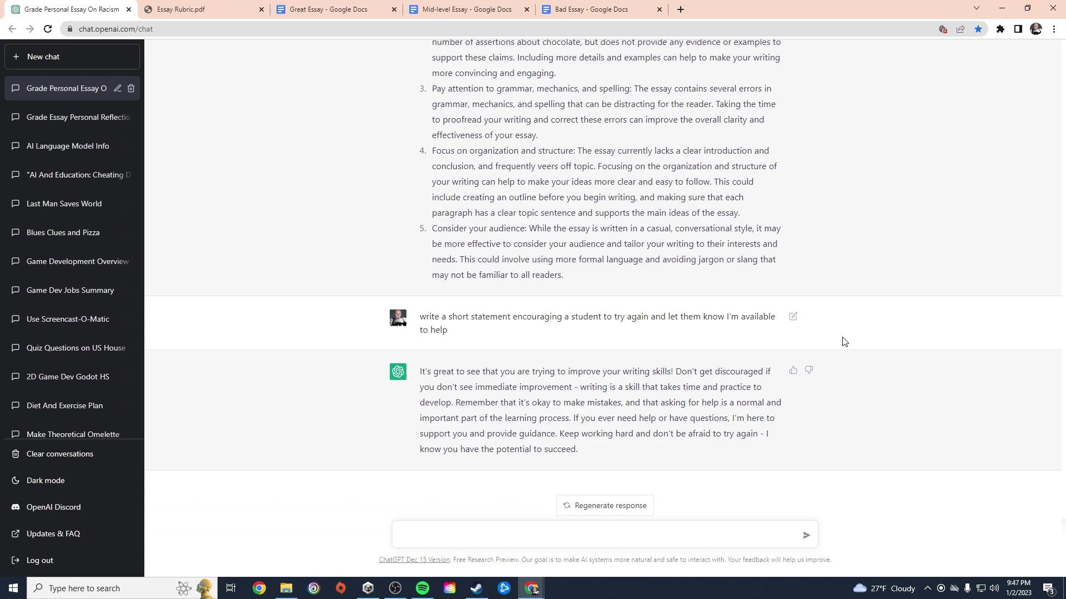
{"action": "scroll", "coordinate": [838, 341], "scroll_direction": "up", "scroll_amount": 10}
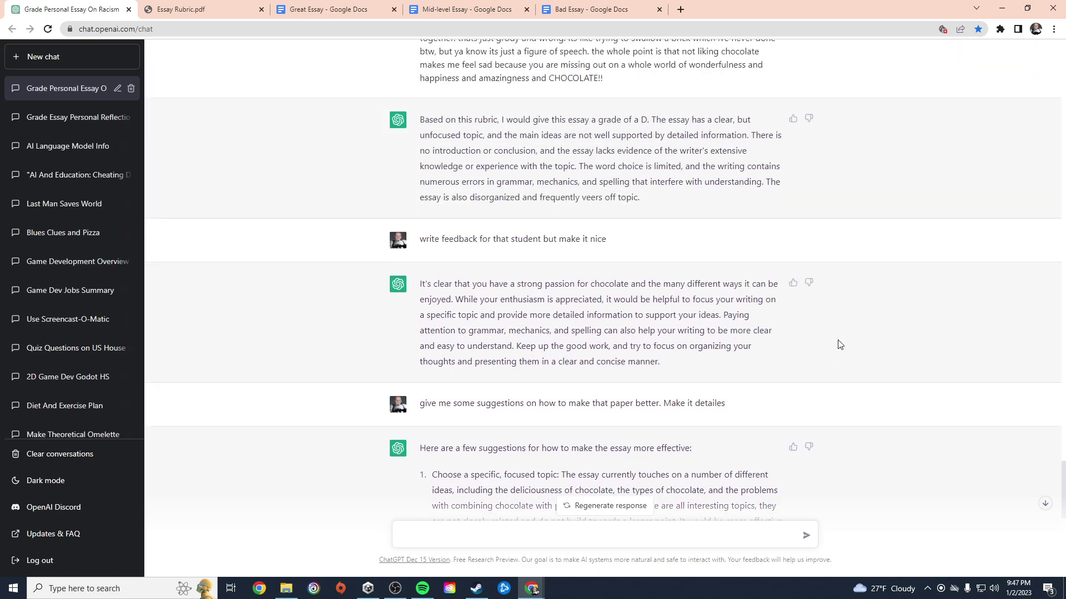
{"action": "scroll", "coordinate": [751, 382], "scroll_direction": "up", "scroll_amount": 6}
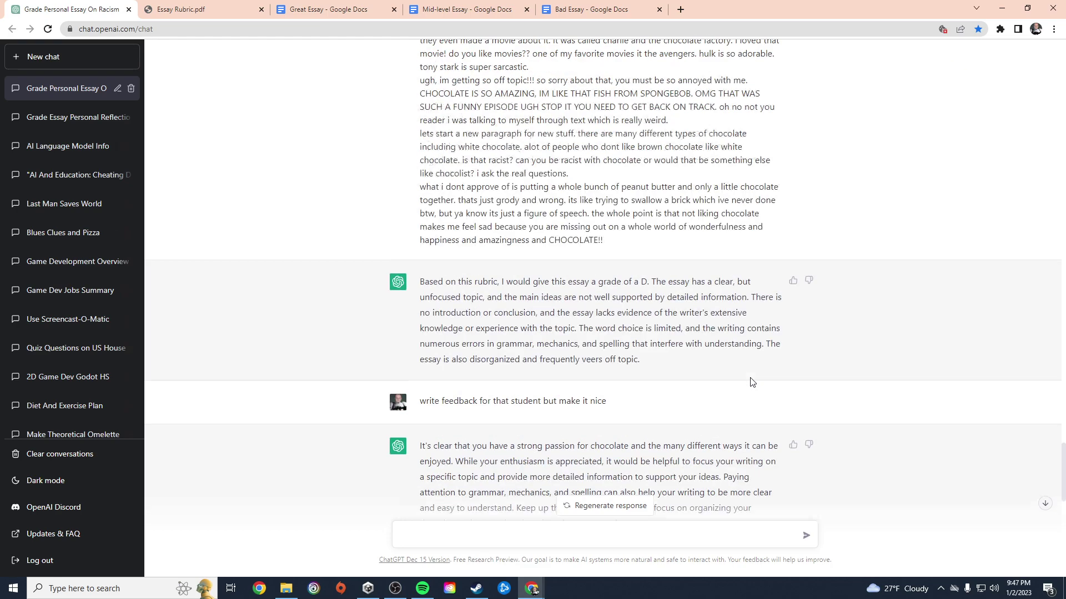
{"action": "scroll", "coordinate": [751, 383], "scroll_direction": "down", "scroll_amount": 8}
{"action": "scroll", "coordinate": [752, 382], "scroll_direction": "down", "scroll_amount": 8}
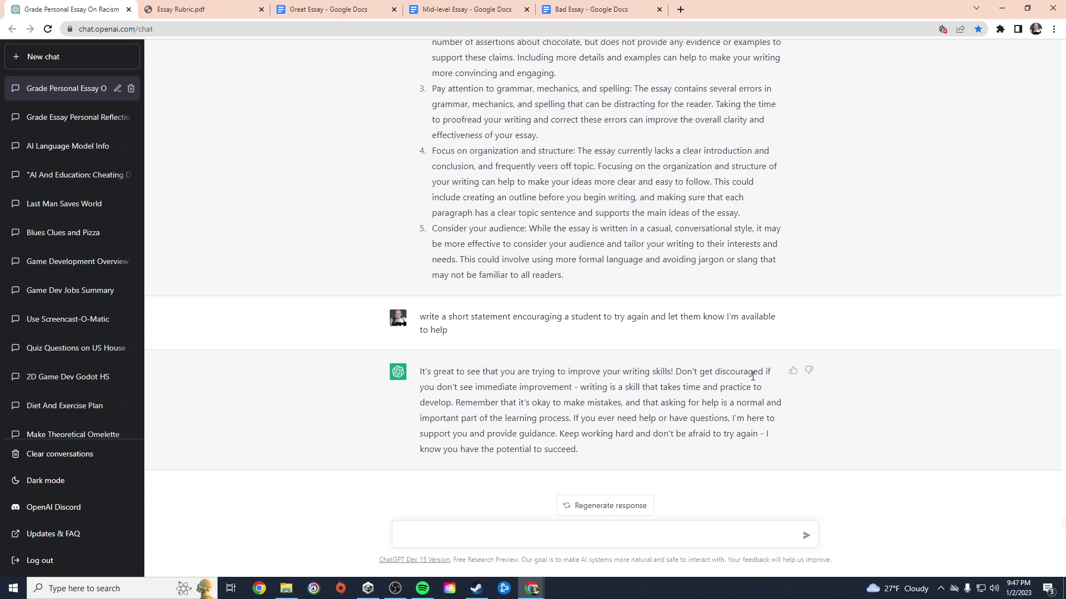
{"action": "left_click_drag", "start_coordinate": [579, 450], "coordinate": [420, 373]}
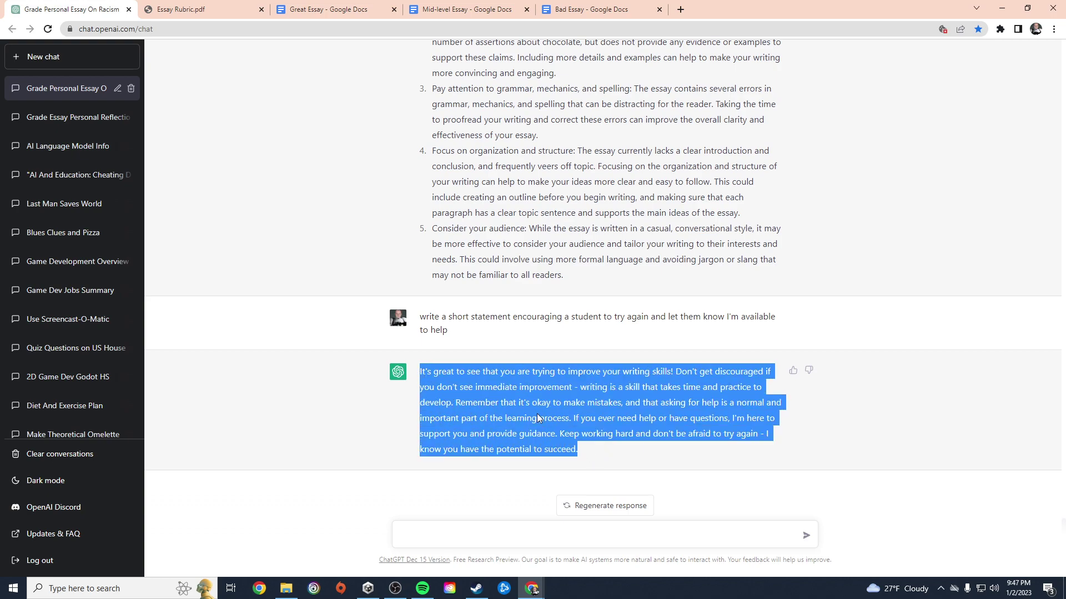
{"action": "left_click", "coordinate": [631, 451]}
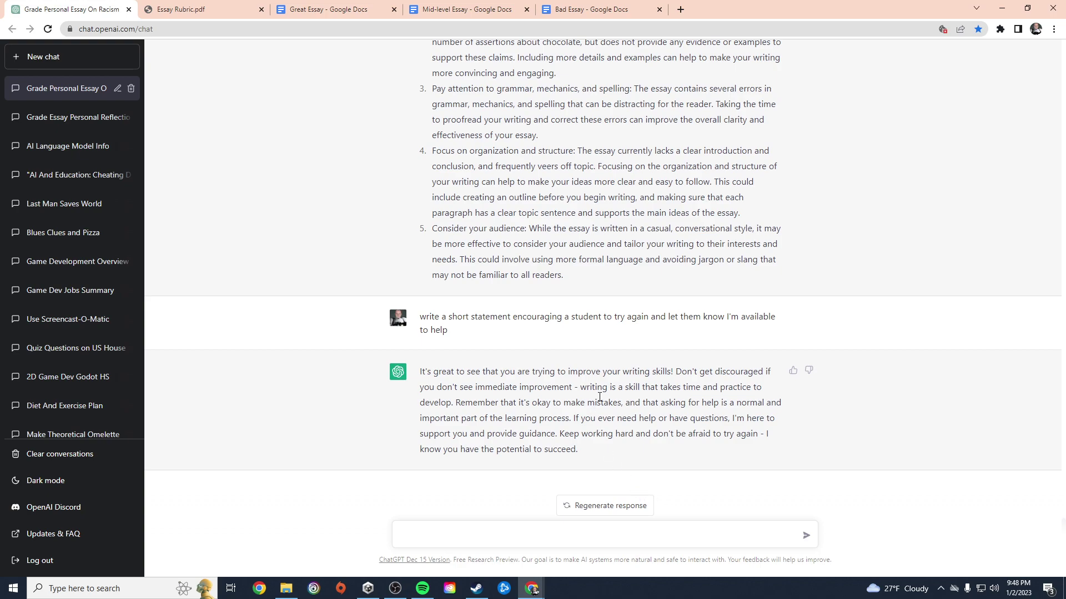
{"action": "scroll", "coordinate": [599, 396], "scroll_direction": "up", "scroll_amount": 4}
{"action": "scroll", "coordinate": [638, 402], "scroll_direction": "down", "scroll_amount": 2}
{"action": "scroll", "coordinate": [660, 407], "scroll_direction": "up", "scroll_amount": 1}
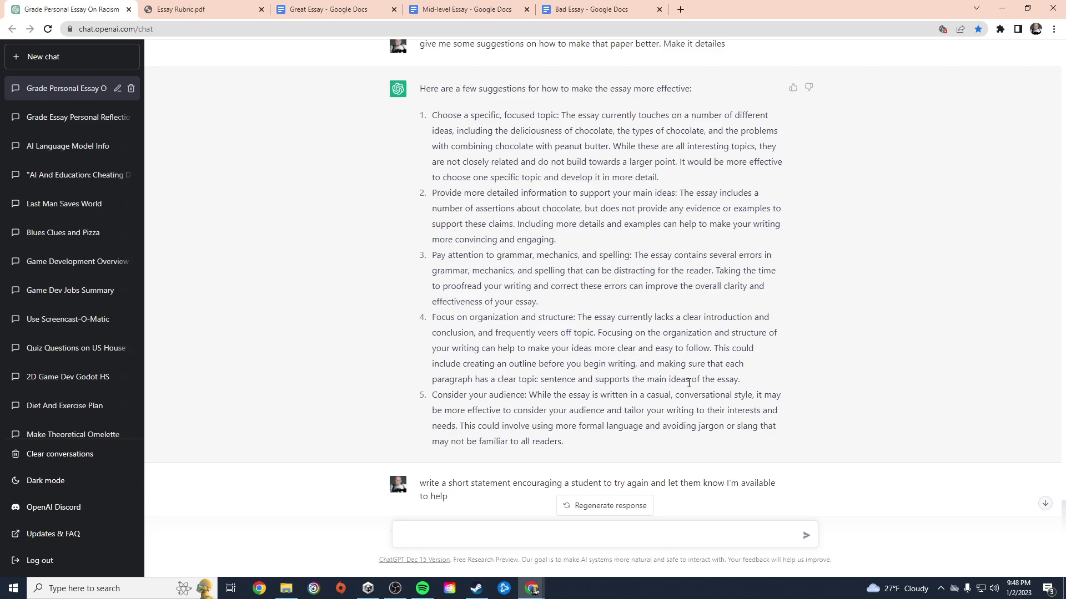
{"action": "scroll", "coordinate": [698, 394], "scroll_direction": "down", "scroll_amount": 3}
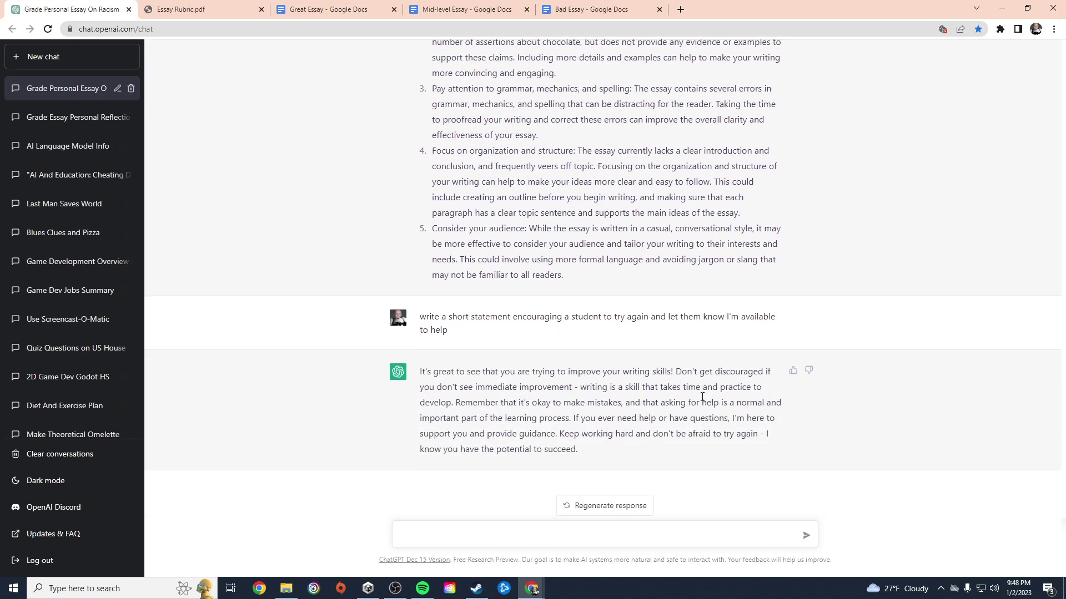